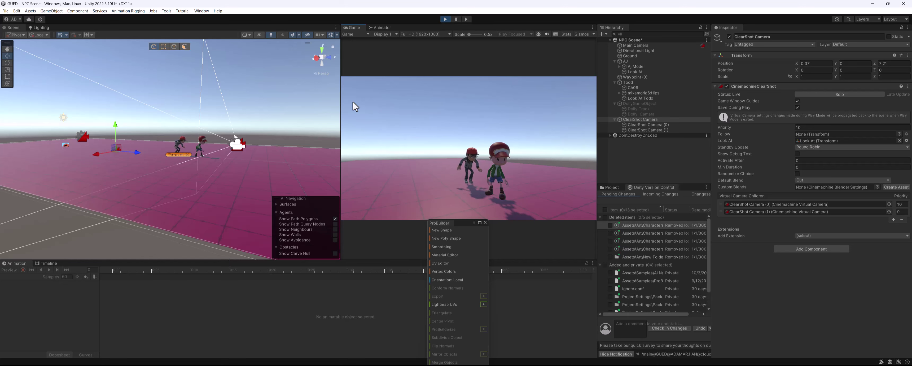
Stop play mode and move the AJ character along the ground, away from Todd, to the far end of the scene.
{"action": "left_click", "coordinate": [445, 19]}
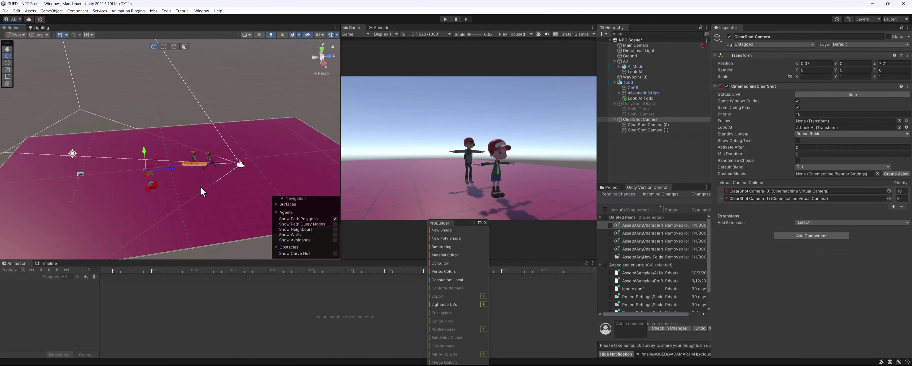
{"action": "left_click_drag", "start_coordinate": [200, 186], "coordinate": [223, 159], "text": "alt"}
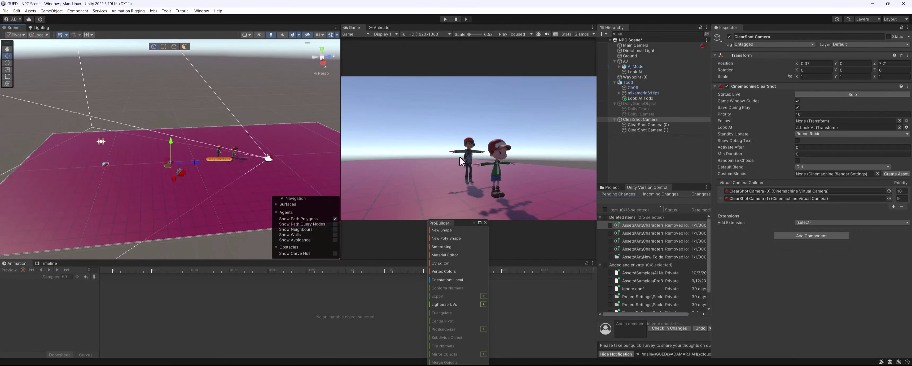
{"action": "left_click", "coordinate": [642, 60]}
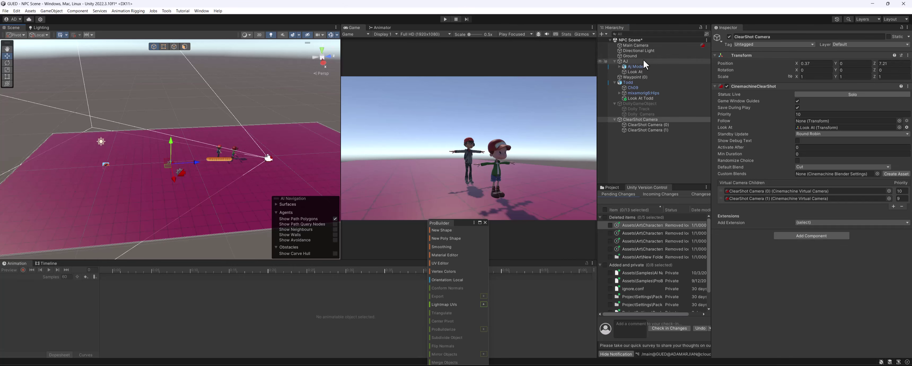
{"action": "left_click_drag", "start_coordinate": [252, 159], "coordinate": [138, 172]}
Set the transform handle orientation to Global and move ClearShot Camera (0) along Z to about -2.24.
{"action": "left_click_drag", "start_coordinate": [181, 145], "coordinate": [171, 190], "text": "alt"}
{"action": "left_click", "coordinate": [193, 188]}
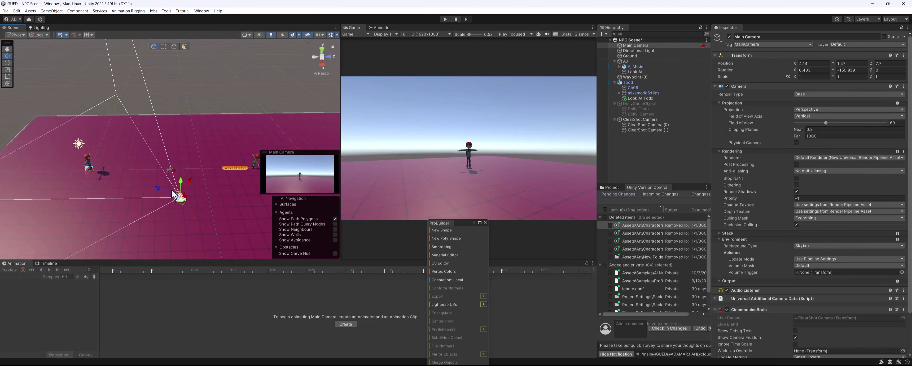
{"action": "left_click", "coordinate": [39, 34]}
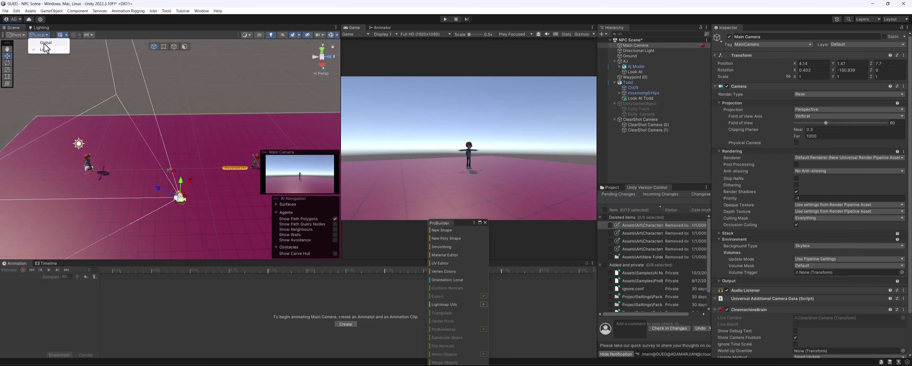
{"action": "left_click", "coordinate": [44, 43]}
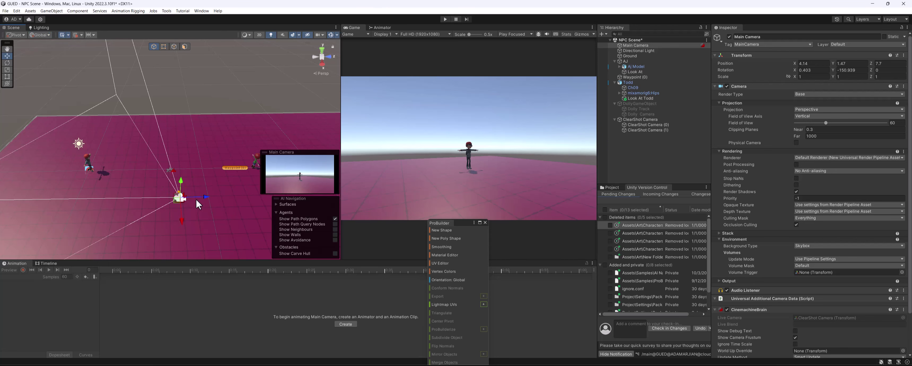
{"action": "left_click_drag", "start_coordinate": [172, 195], "coordinate": [192, 171], "text": "alt"}
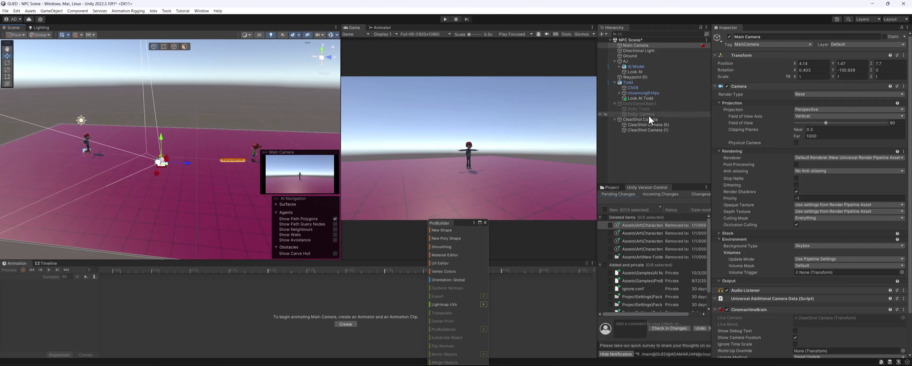
{"action": "left_click", "coordinate": [652, 124]}
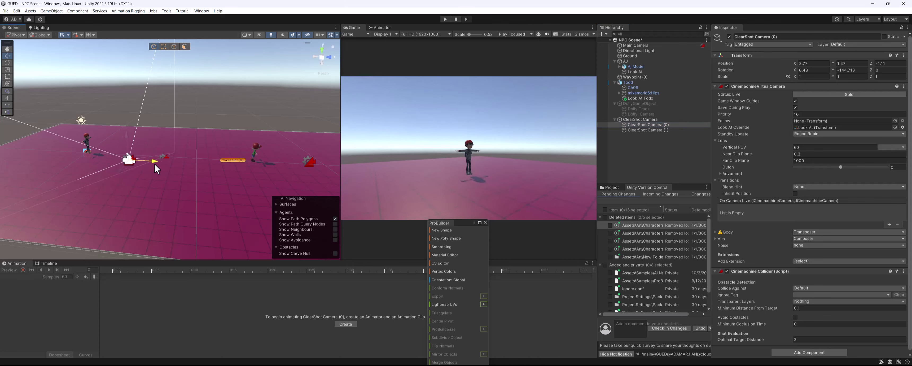
{"action": "left_click_drag", "start_coordinate": [155, 165], "coordinate": [163, 202]}
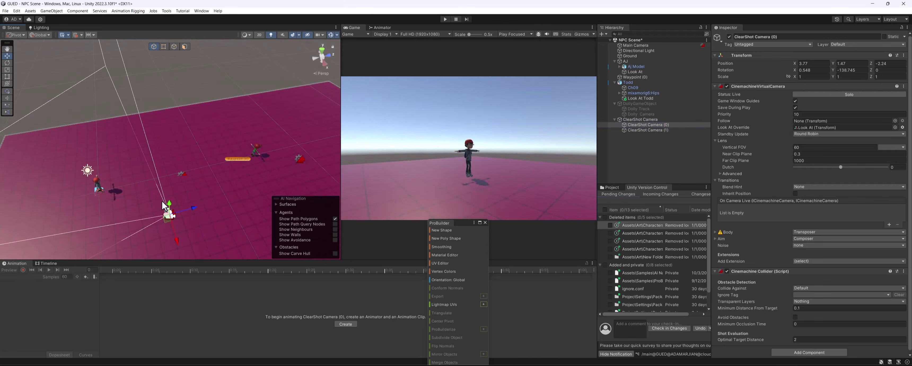
Set the handle orientation to Local and move ClearShot Camera (0) closer to AJ, to about X 2.21, Y 1.45, Z -4.01.
{"action": "left_click", "coordinate": [39, 35]}
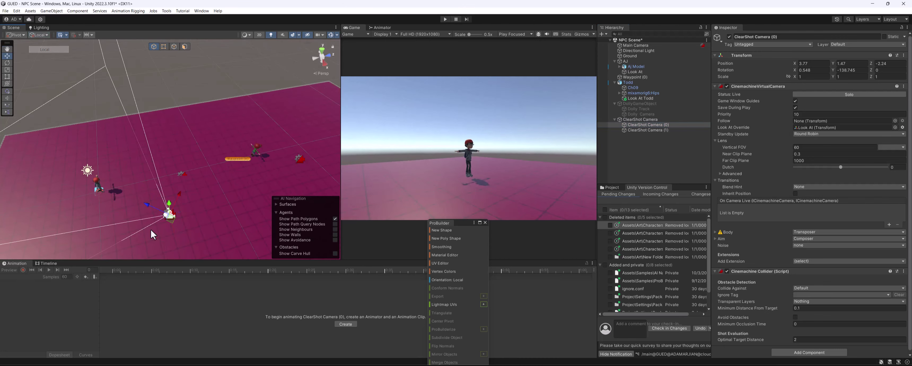
{"action": "left_click_drag", "start_coordinate": [150, 209], "coordinate": [130, 198]}
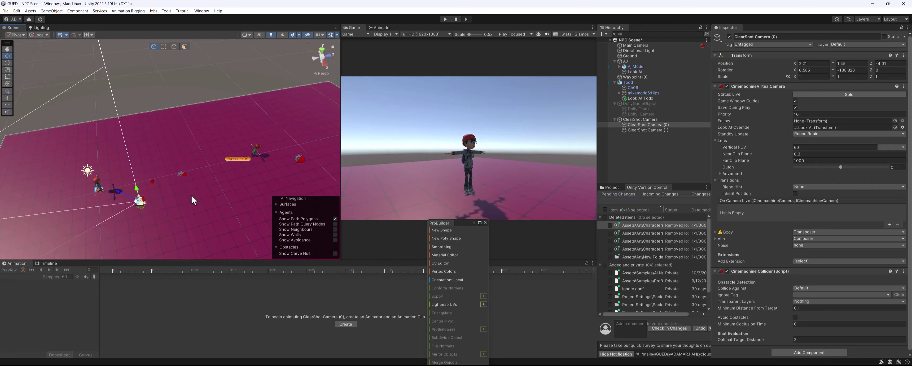
{"action": "left_click_drag", "start_coordinate": [194, 201], "coordinate": [153, 182], "text": "alt"}
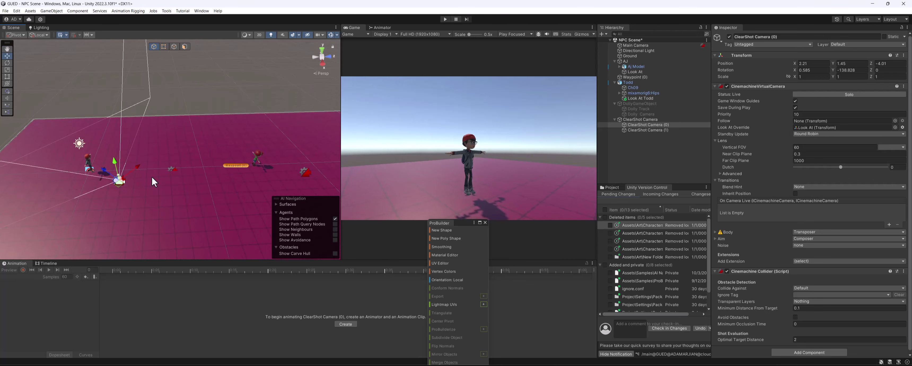
Move ClearShot Camera (1) between the two characters, to about X 2.19, Y 1.3, Z 2.6.
{"action": "left_click", "coordinate": [659, 129]}
{"action": "left_click_drag", "start_coordinate": [300, 171], "coordinate": [170, 136]}
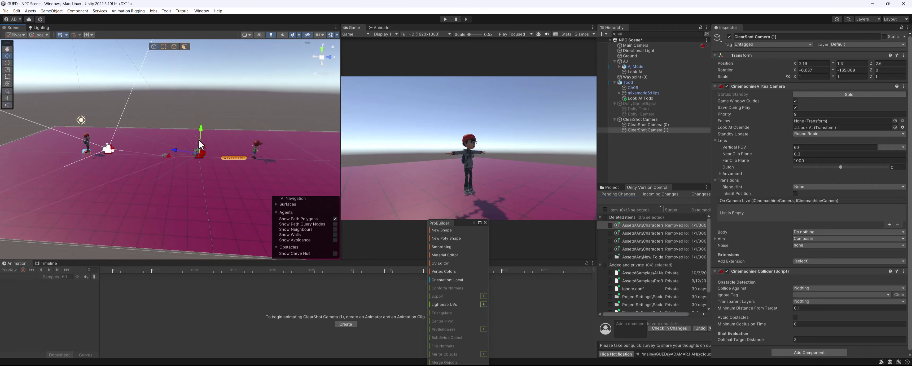
Duplicate ClearShot Camera (1) and set the copy's priority to 8 in the ClearShot Camera's list of virtual camera children.
{"action": "key", "text": "ctrl+d"}
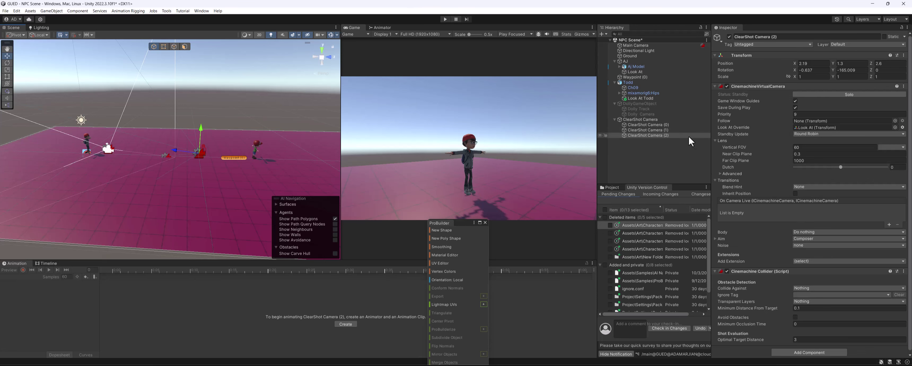
{"action": "left_click", "coordinate": [640, 119]}
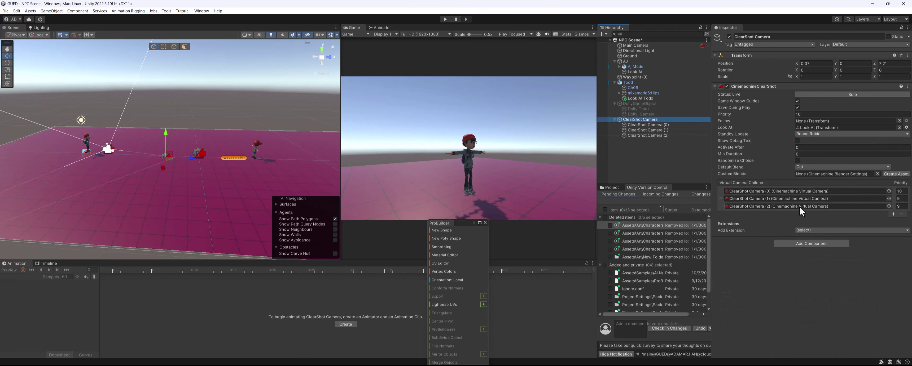
{"action": "left_click", "coordinate": [899, 206]}
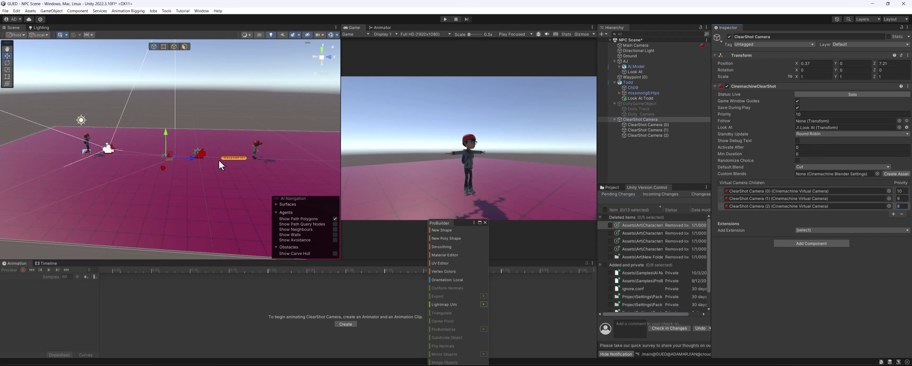
Move ClearShot Camera (2) past the waypoint near Todd, to about X 1.73, Y 1.23, Z 9.36.
{"action": "left_click", "coordinate": [669, 136]}
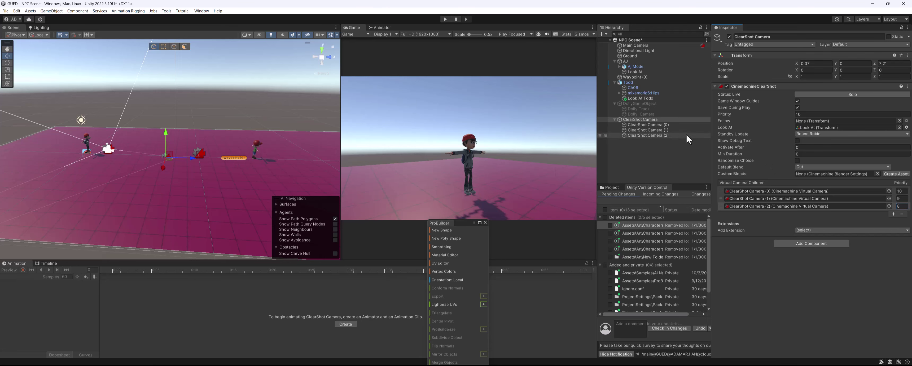
{"action": "left_click_drag", "start_coordinate": [171, 151], "coordinate": [240, 155]}
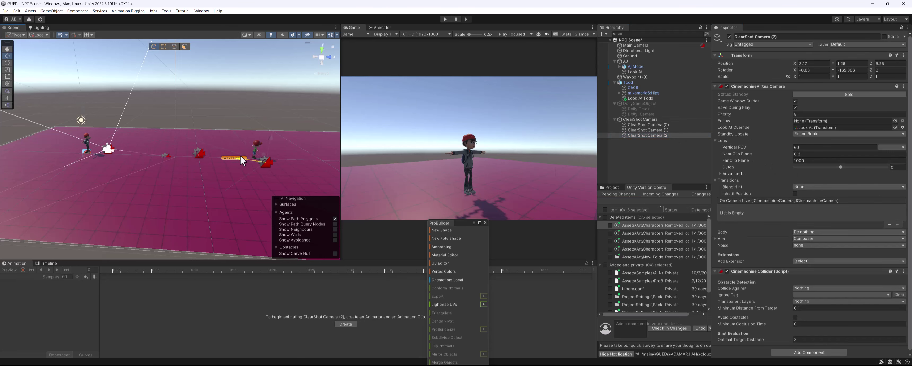
{"action": "left_click_drag", "start_coordinate": [304, 162], "coordinate": [207, 175], "text": "alt"}
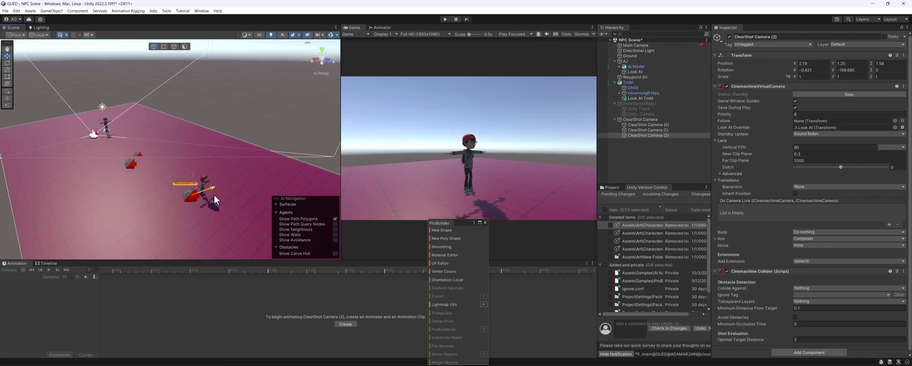
{"action": "left_click_drag", "start_coordinate": [197, 205], "coordinate": [201, 208]}
{"action": "left_click_drag", "start_coordinate": [205, 200], "coordinate": [525, 311], "text": "alt"}
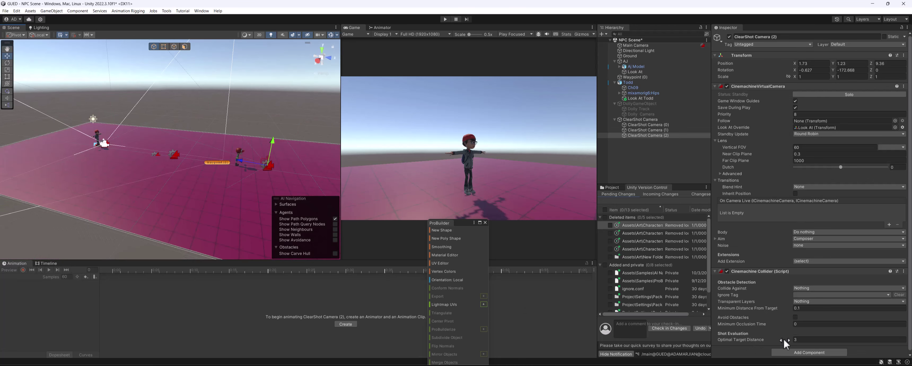
Move AJ along Z to about 12.49, near Todd, to test which ClearShot camera goes live.
{"action": "scroll", "coordinate": [141, 151], "scroll_direction": "up", "scroll_amount": 3}
{"action": "left_click_drag", "start_coordinate": [140, 153], "coordinate": [211, 137], "text": "alt"}
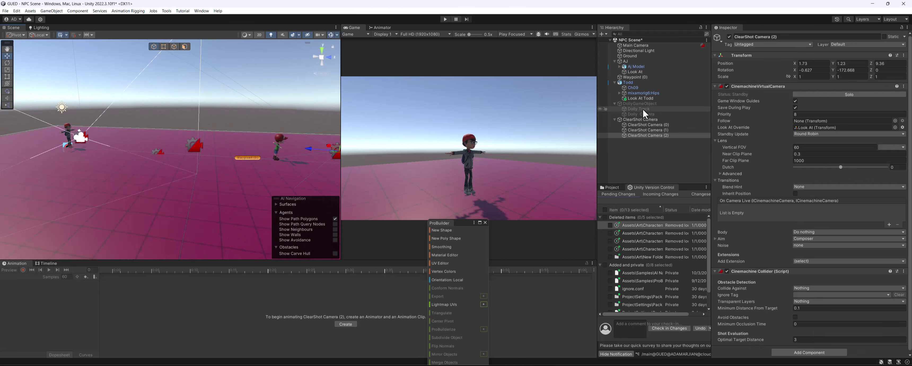
{"action": "left_click", "coordinate": [631, 62]}
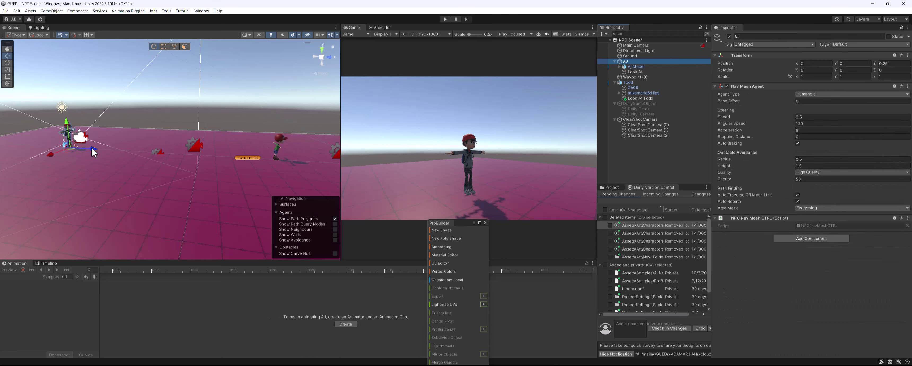
{"action": "left_click_drag", "start_coordinate": [91, 147], "coordinate": [262, 206]}
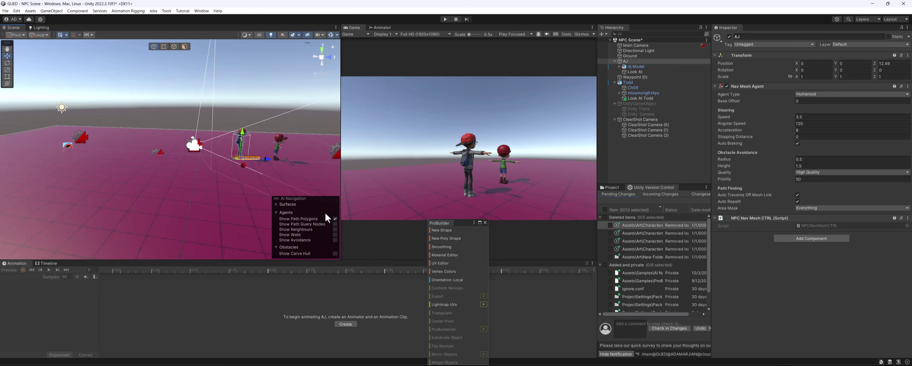
Set the Cinemachine Collider's Optimal Target Distance of ClearShot Camera (1) to 2, and inspect ClearShot Camera (2)'s settings.
{"action": "left_click_drag", "start_coordinate": [272, 154], "coordinate": [174, 163], "text": "alt"}
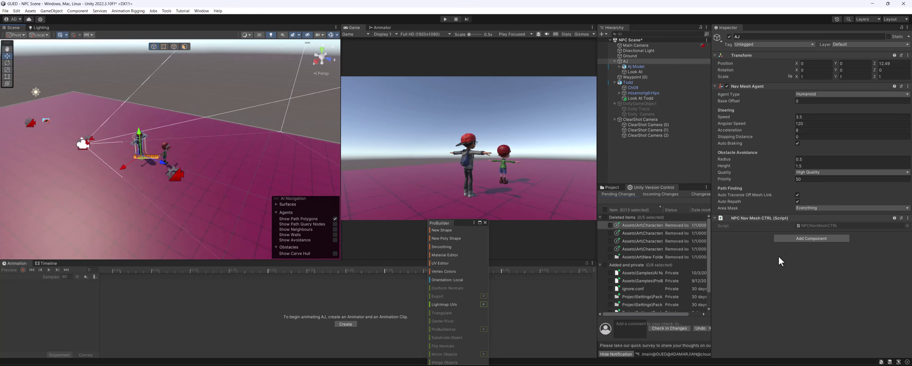
{"action": "left_click", "coordinate": [672, 130]}
{"action": "left_click", "coordinate": [807, 340]}
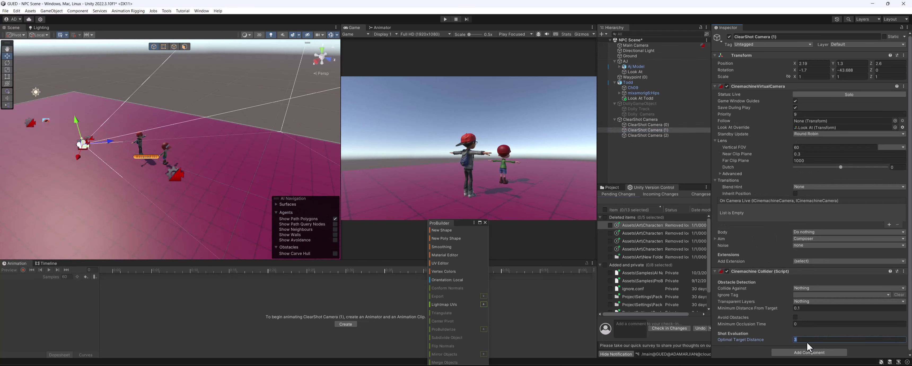
{"action": "type", "text": "2"}
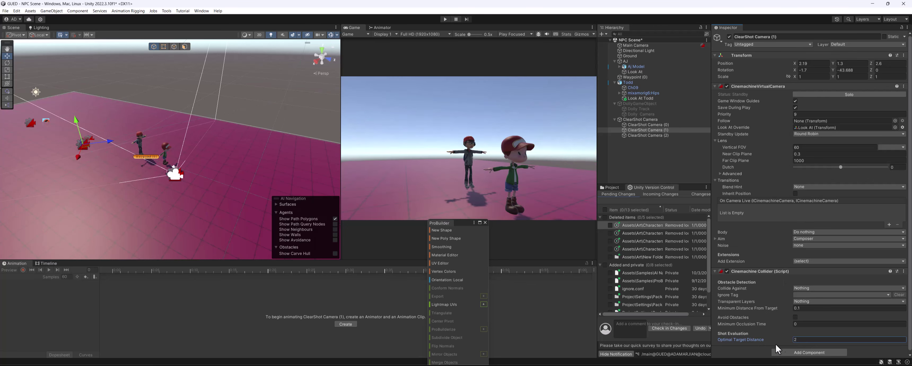
{"action": "left_click", "coordinate": [665, 136]}
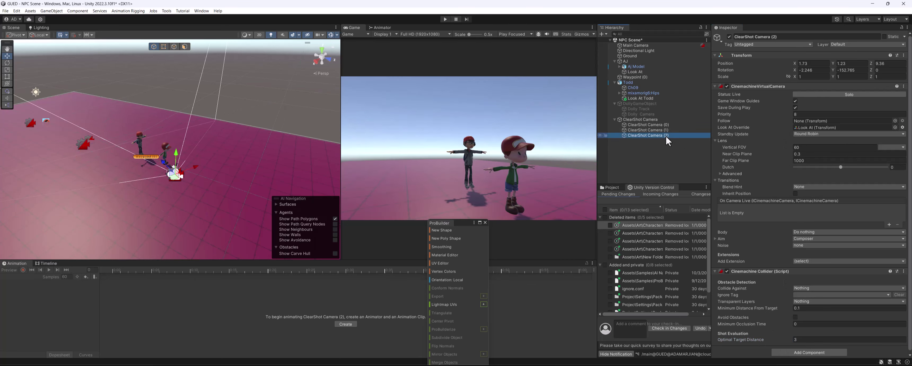
Move AJ back to the starting end of the ground, at about Z 0.84, and save the scene.
{"action": "left_click", "coordinate": [638, 61]}
{"action": "left_click_drag", "start_coordinate": [225, 150], "coordinate": [18, 172], "text": "alt"}
{"action": "middle_click_drag", "start_coordinate": [20, 172], "coordinate": [196, 193]}
{"action": "left_click_drag", "start_coordinate": [196, 193], "coordinate": [153, 182], "text": "alt"}
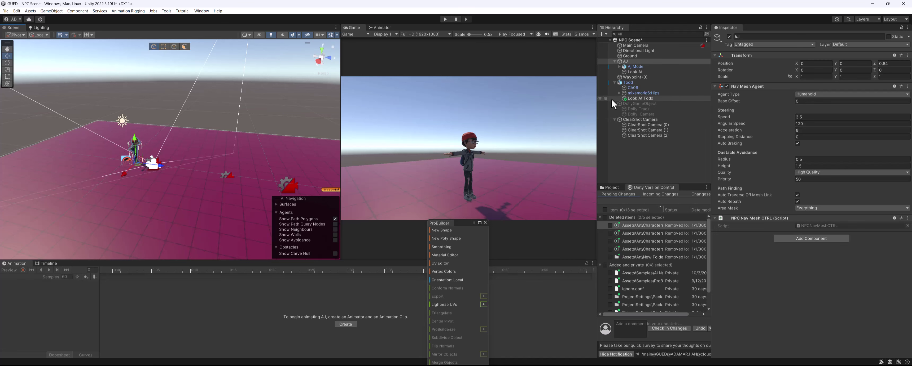
{"action": "left_click_drag", "start_coordinate": [216, 149], "coordinate": [202, 151], "text": "alt"}
{"action": "key", "text": "ctrl+s"}
Move ClearShot Camera (0) farther behind AJ, to about X 4.05, Y 1.44, Z -9.32.
{"action": "left_click_drag", "start_coordinate": [257, 146], "coordinate": [220, 177], "text": "alt"}
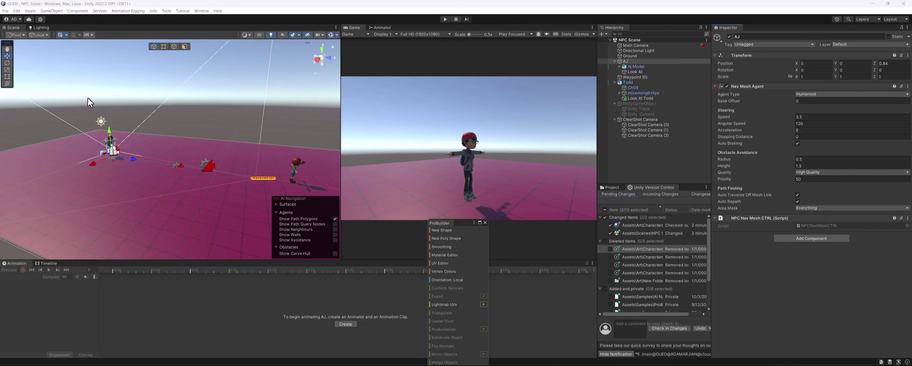
{"action": "left_click_drag", "start_coordinate": [120, 104], "coordinate": [180, 107], "text": "alt"}
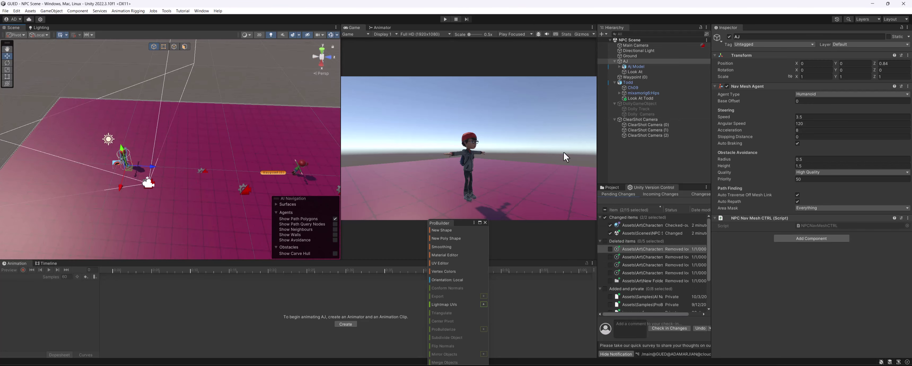
{"action": "left_click", "coordinate": [654, 122]}
{"action": "left_click", "coordinate": [662, 130]}
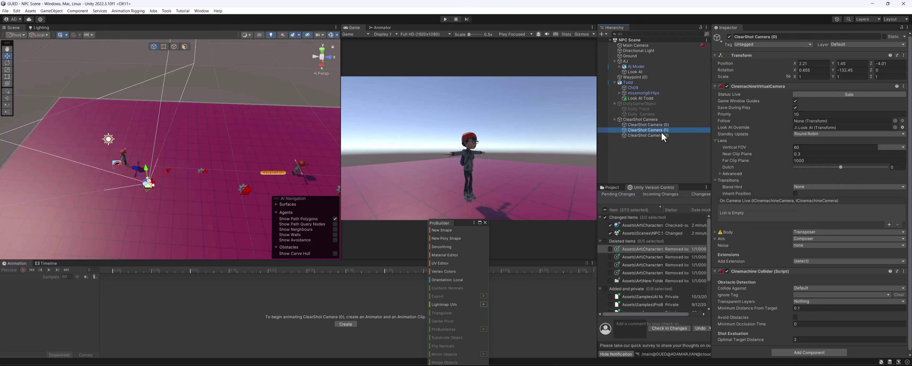
{"action": "left_click", "coordinate": [676, 123]}
{"action": "left_click_drag", "start_coordinate": [151, 195], "coordinate": [85, 165], "text": "alt"}
{"action": "left_click_drag", "start_coordinate": [238, 136], "coordinate": [253, 158], "text": "alt"}
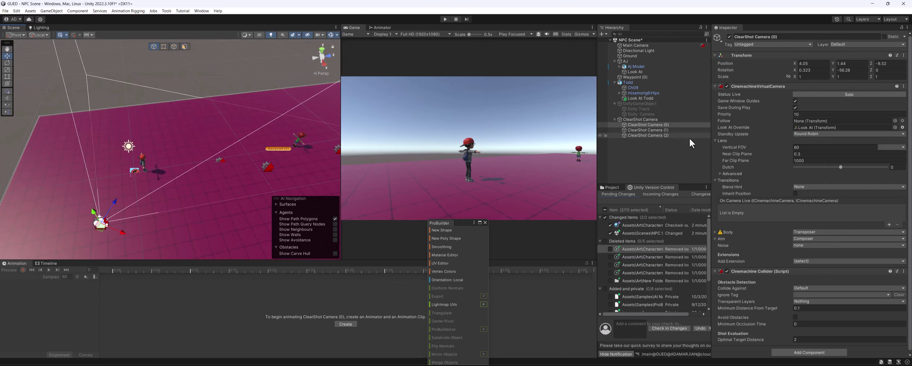
Move ClearShot Camera (1) sideways, away from the characters' path, to about X 3.6.
{"action": "left_click", "coordinate": [691, 131]}
{"action": "left_click", "coordinate": [254, 164]}
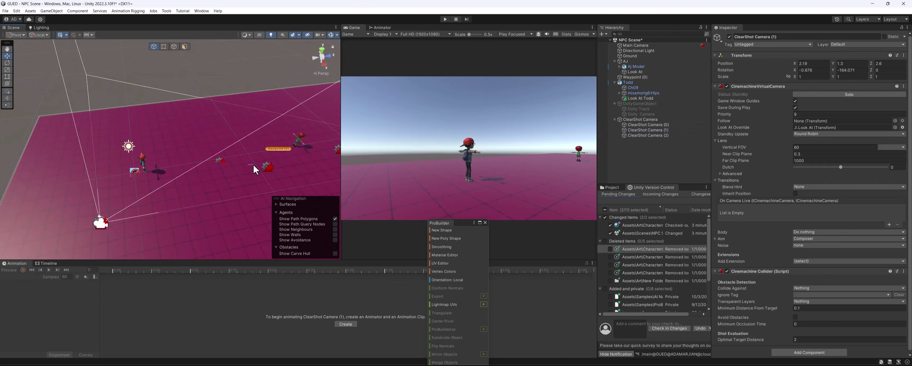
{"action": "mouse_move", "coordinate": [265, 160]}
{"action": "left_mouse_down"}
{"action": "mouse_move", "coordinate": [251, 177]}
{"action": "mouse_move", "coordinate": [273, 177]}
{"action": "mouse_move", "coordinate": [275, 162]}
{"action": "left_mouse_up"}
{"action": "left_click_drag", "start_coordinate": [190, 208], "coordinate": [185, 161], "text": "alt"}
{"action": "left_click_drag", "start_coordinate": [103, 144], "coordinate": [101, 189], "text": "alt"}
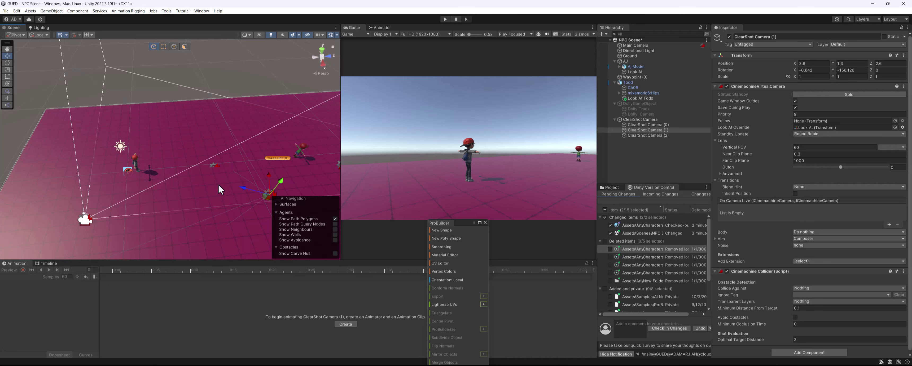
{"action": "left_click_drag", "start_coordinate": [259, 202], "coordinate": [73, 208], "text": "alt"}
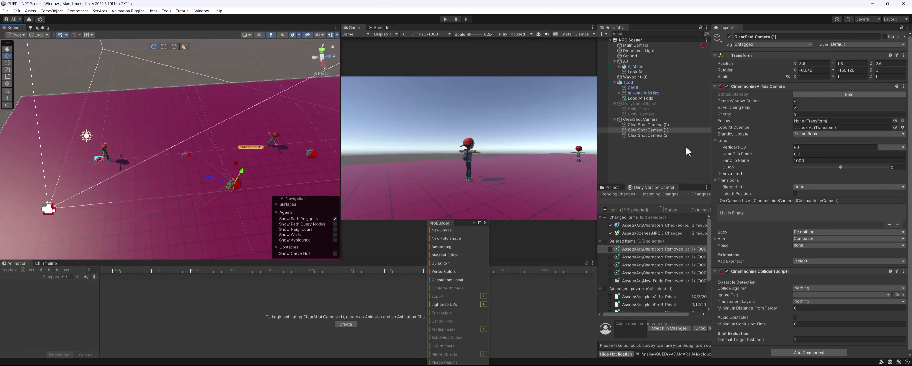
Create an empty object under ClearShot Camera (1) and make it a direct child of ClearShot Camera, just above ClearShot Camera (1).
{"action": "right_click", "coordinate": [664, 131]}
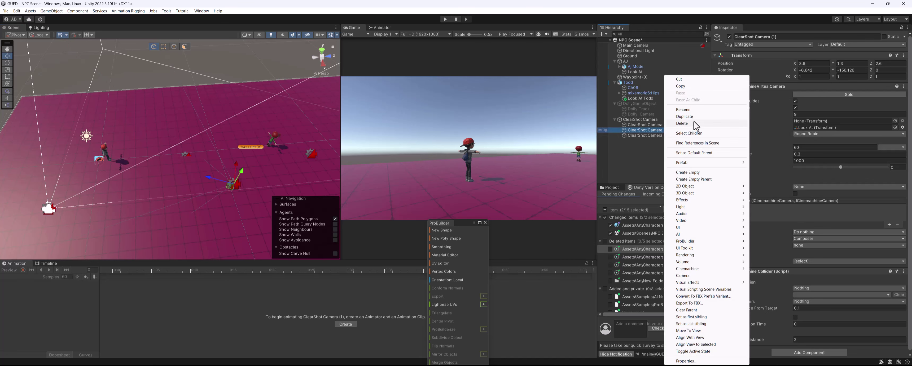
{"action": "left_click", "coordinate": [703, 172]}
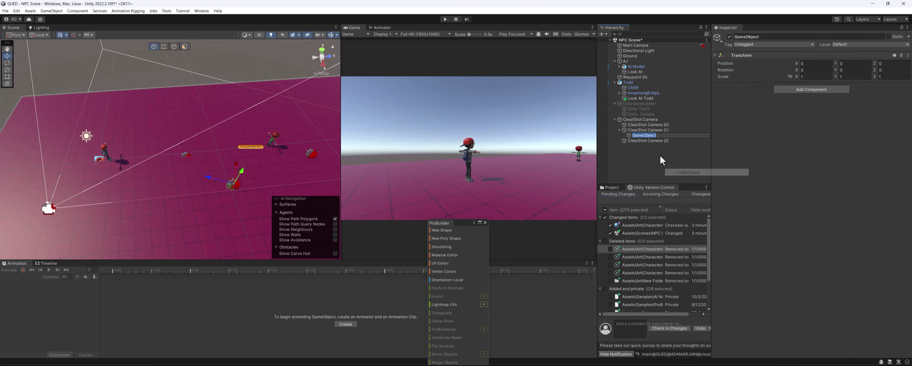
{"action": "left_click", "coordinate": [633, 142]}
{"action": "left_click", "coordinate": [637, 137]}
{"action": "left_click", "coordinate": [637, 139]}
{"action": "left_click", "coordinate": [637, 135]}
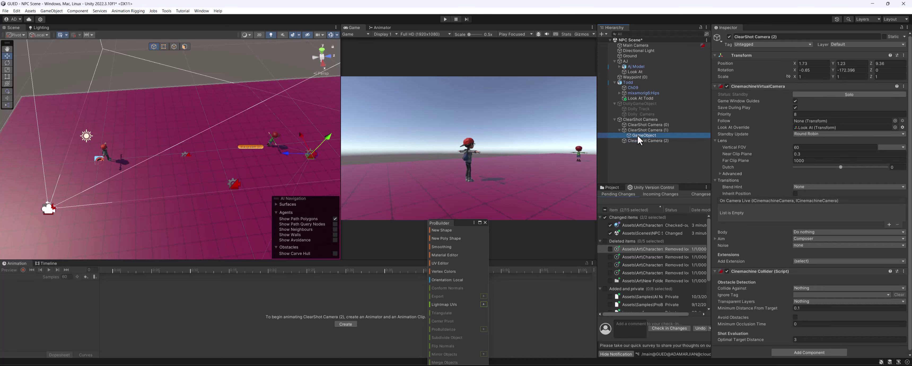
{"action": "left_click_drag", "start_coordinate": [638, 135], "coordinate": [646, 126]}
{"action": "left_click", "coordinate": [647, 134]}
{"action": "left_click", "coordinate": [648, 131]}
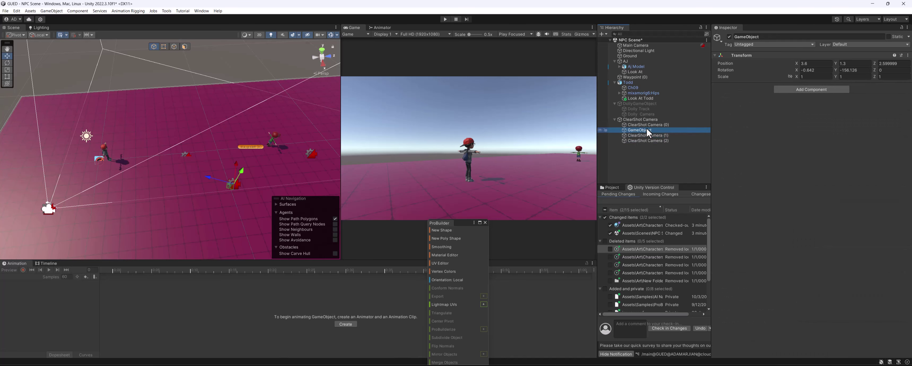
Rename the new empty object as Camera (1) Dolly Track.
{"action": "left_click", "coordinate": [669, 136]}
{"action": "left_click", "coordinate": [674, 135]}
{"action": "left_click_drag", "start_coordinate": [674, 136], "coordinate": [663, 136]}
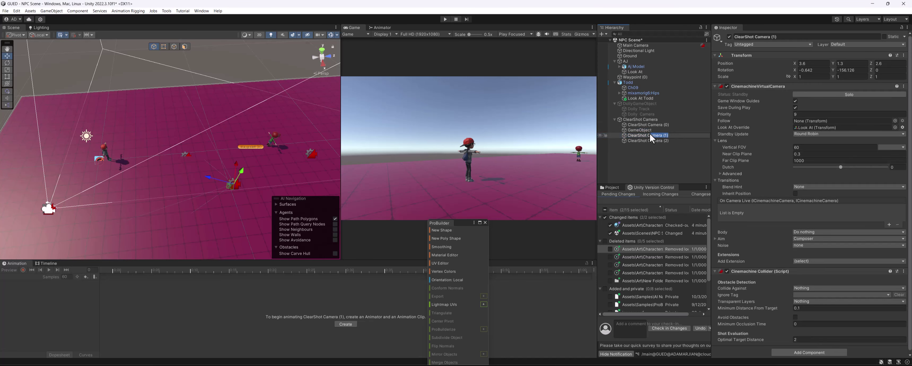
{"action": "key", "text": "ctrl+c"}
{"action": "left_click", "coordinate": [642, 130]}
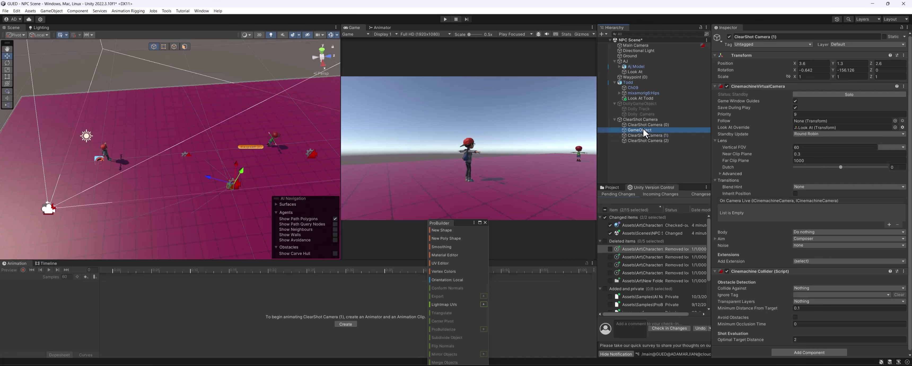
{"action": "left_click", "coordinate": [790, 37]}
{"action": "key", "text": "ctrl+v"}
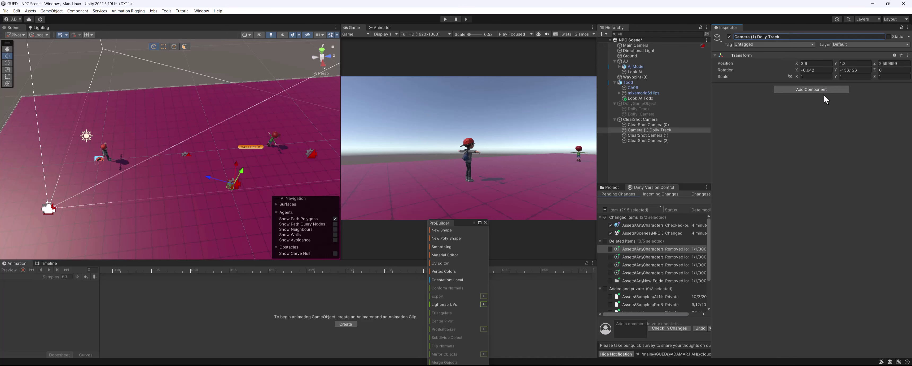
Add a CinemachineSmoothPath component to Camera (1) Dolly Track.
{"action": "left_click", "coordinate": [805, 89]}
{"action": "type", "text": "smooth"}
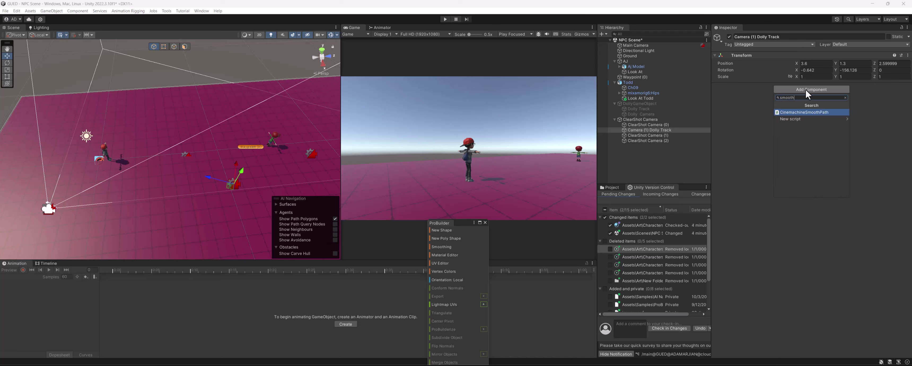
{"action": "key", "text": "Return"}
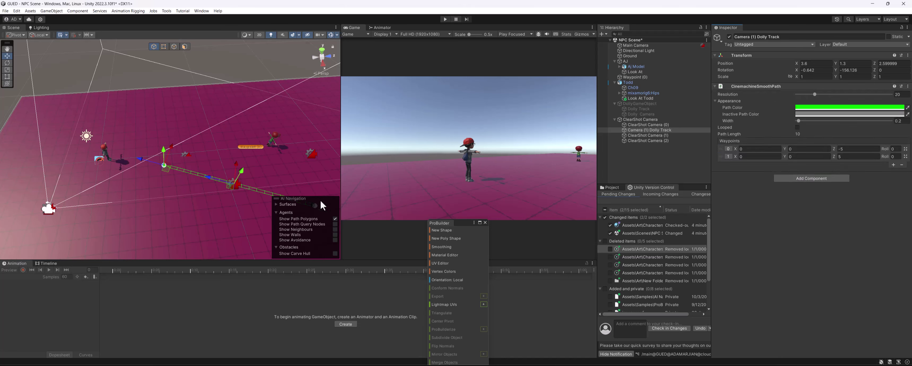
Move waypoint 0 of the dolly track along the path to about Z -2.26.
{"action": "left_click_drag", "start_coordinate": [323, 206], "coordinate": [190, 154], "text": "alt"}
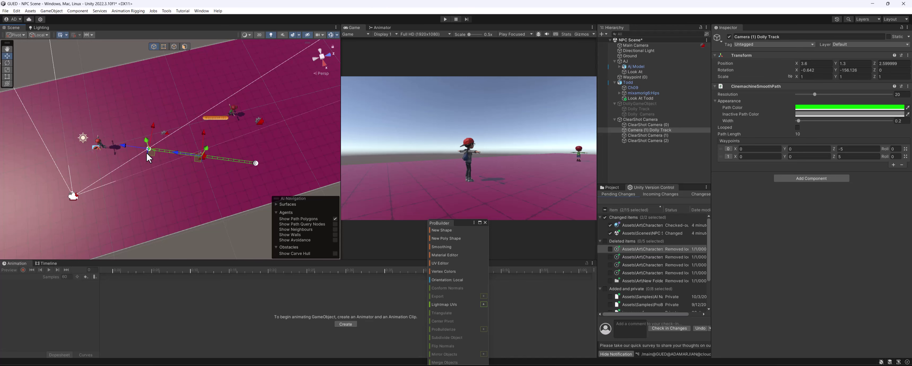
{"action": "left_click", "coordinate": [728, 149]}
{"action": "scroll", "coordinate": [239, 120], "scroll_direction": "up", "scroll_amount": 5}
{"action": "middle_click_drag", "start_coordinate": [170, 127], "coordinate": [283, 127]}
{"action": "left_click", "coordinate": [727, 157]}
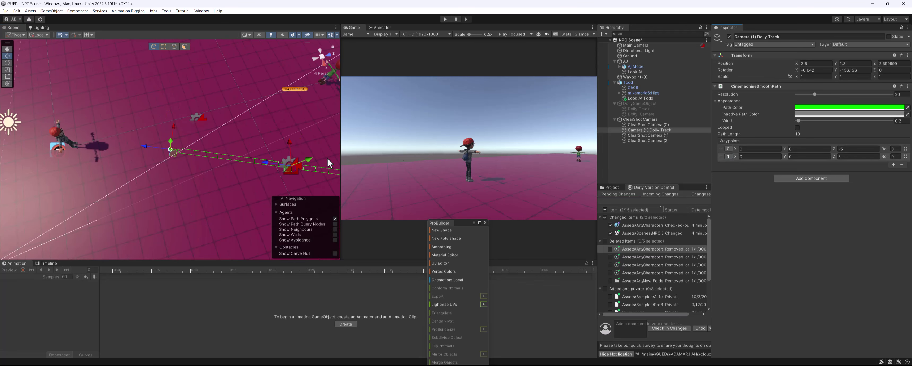
{"action": "middle_click_drag", "start_coordinate": [225, 179], "coordinate": [199, 159]}
{"action": "scroll", "coordinate": [216, 158], "scroll_direction": "down", "scroll_amount": 3}
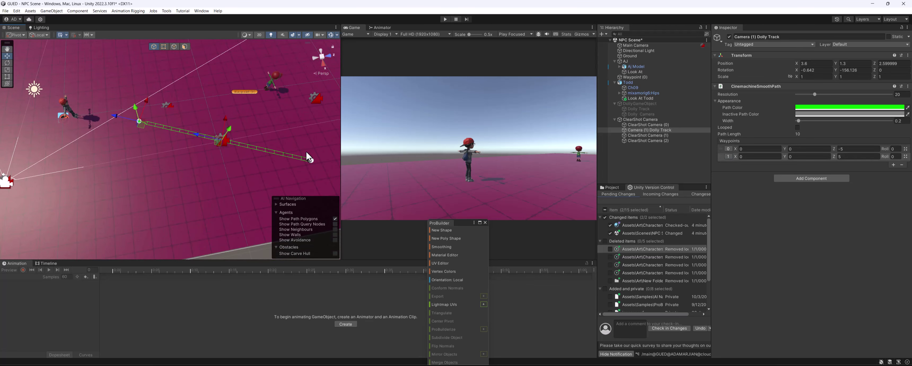
{"action": "left_click", "coordinate": [727, 149]}
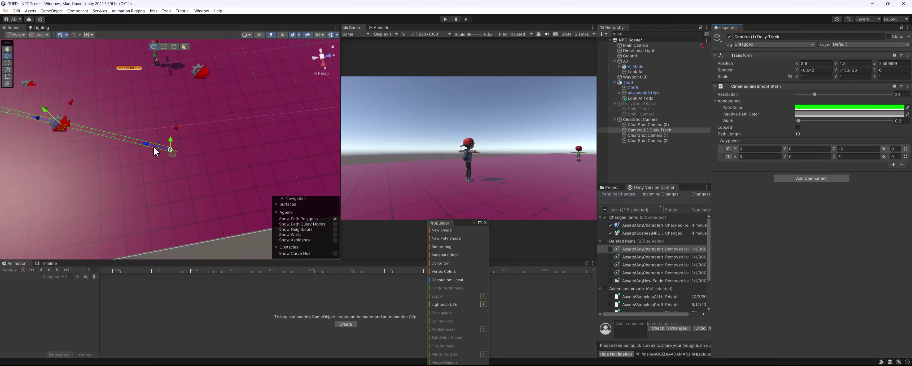
{"action": "left_click_drag", "start_coordinate": [155, 152], "coordinate": [96, 137]}
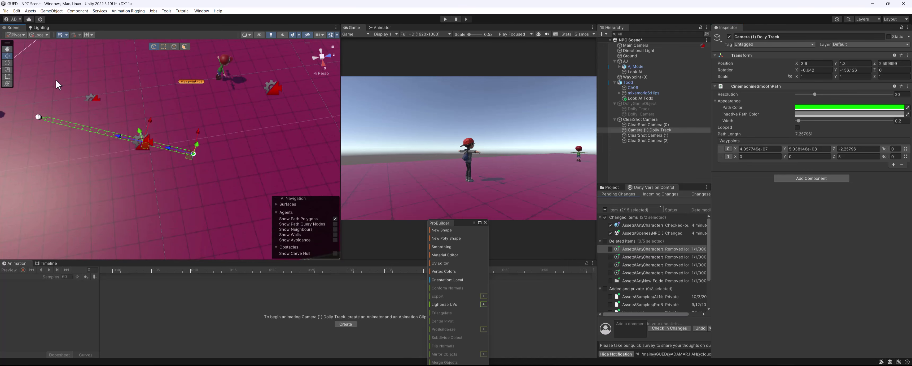
Switch the transform handles to global orientation and move waypoint 0 to about X -4.79, Y -0.14, Z 9.93.
{"action": "left_click", "coordinate": [39, 34]}
{"action": "left_click", "coordinate": [42, 42]}
{"action": "left_click_drag", "start_coordinate": [220, 149], "coordinate": [47, 180]}
{"action": "middle_click_drag", "start_coordinate": [43, 182], "coordinate": [189, 184]}
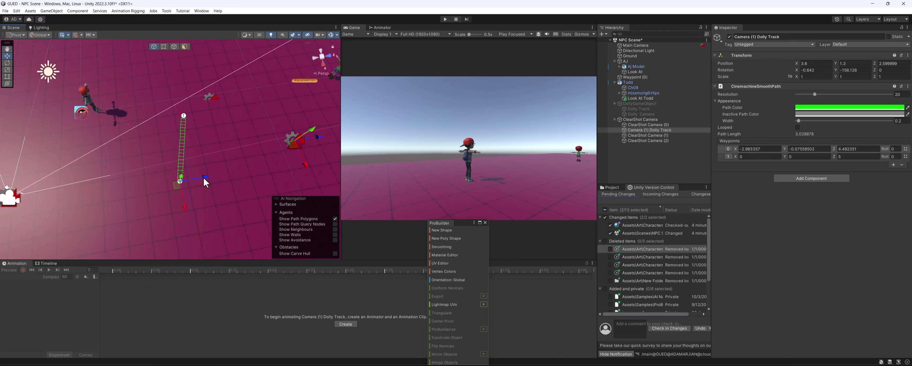
{"action": "left_click_drag", "start_coordinate": [203, 178], "coordinate": [30, 219]}
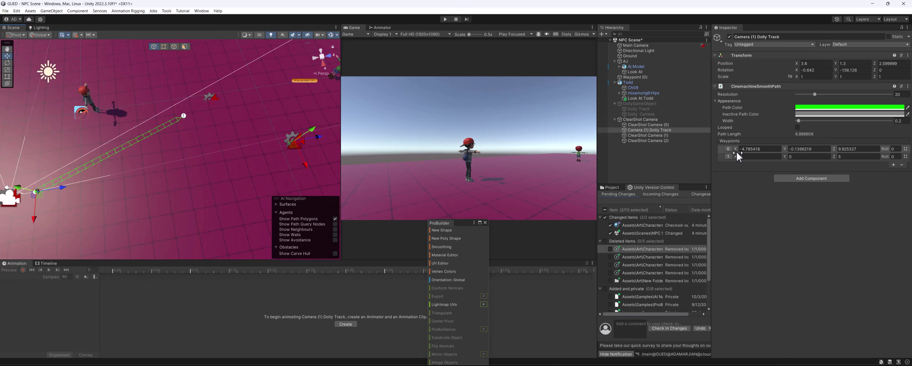
Move waypoint 1 of the dolly track near ClearShot Camera (1), to about X -0.80, Y 0.09, Z -0.50.
{"action": "left_click", "coordinate": [726, 156]}
{"action": "left_click_drag", "start_coordinate": [180, 149], "coordinate": [294, 189]}
{"action": "key", "text": "ctrl+z"}
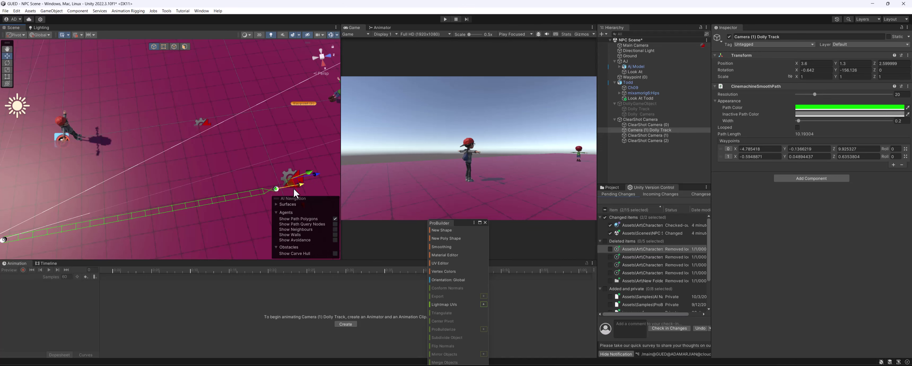
{"action": "right_click_drag", "start_coordinate": [254, 165], "coordinate": [255, 161]}
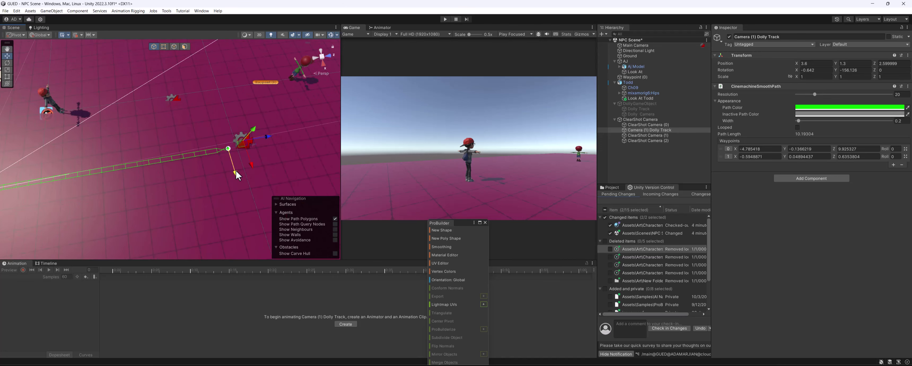
{"action": "left_click_drag", "start_coordinate": [236, 171], "coordinate": [240, 186]}
{"action": "left_click_drag", "start_coordinate": [250, 160], "coordinate": [274, 155]}
{"action": "scroll", "coordinate": [265, 134], "scroll_direction": "down", "scroll_amount": 3}
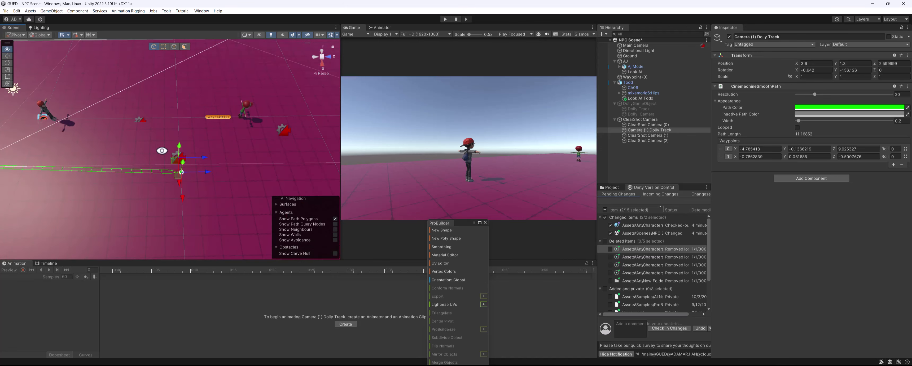
{"action": "key", "text": "f"}
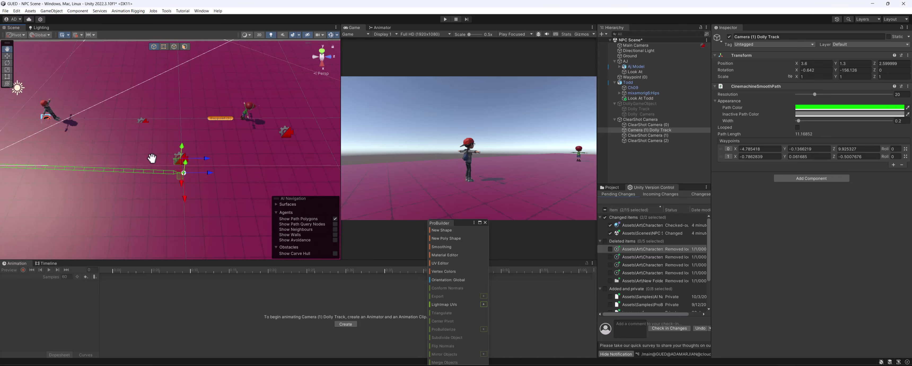
Move ClearShot Camera (1) to about Z -0.31 and extend the dolly track's waypoint 1 to about X 1.13, Y 0.11, Z -4.82.
{"action": "left_click", "coordinate": [653, 135]}
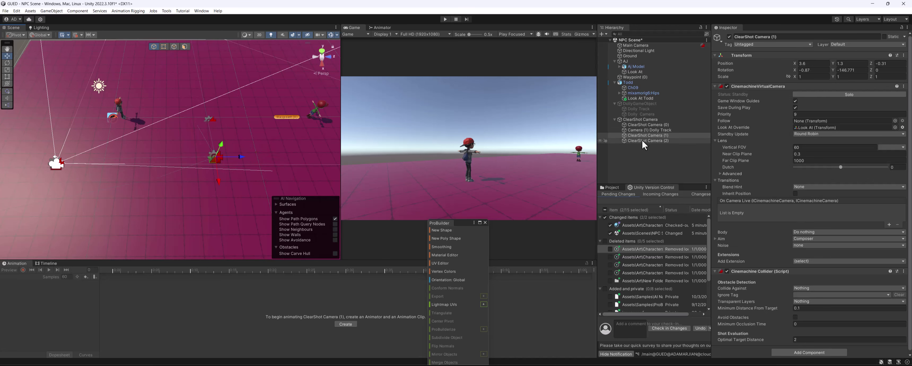
{"action": "left_click", "coordinate": [648, 130]}
{"action": "left_click_drag", "start_coordinate": [296, 171], "coordinate": [334, 172]}
{"action": "middle_click_drag", "start_coordinate": [334, 171], "coordinate": [171, 151]}
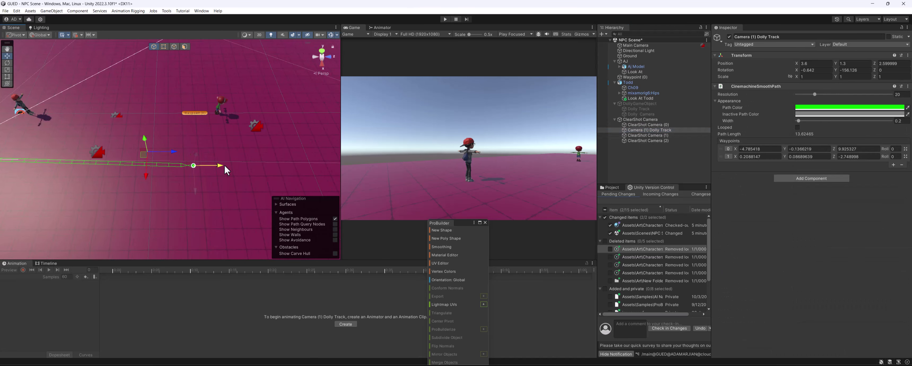
{"action": "left_click_drag", "start_coordinate": [224, 166], "coordinate": [268, 167]}
{"action": "middle_click_drag", "start_coordinate": [14, 166], "coordinate": [86, 167]}
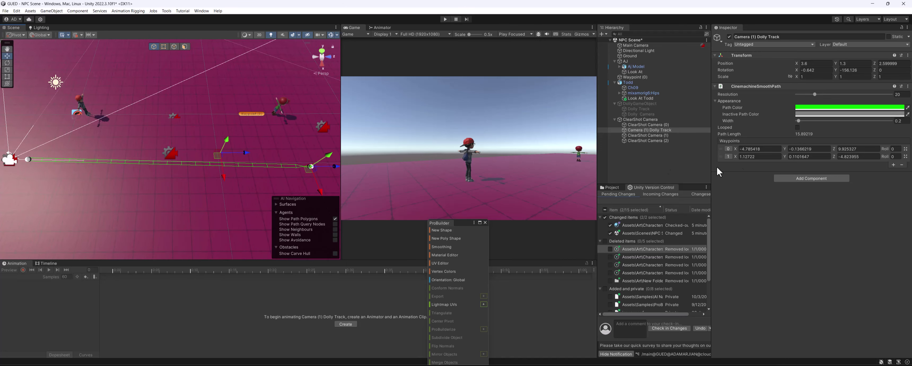
Pull waypoint 0 of the dolly track in toward ClearShot Camera (1), to about X -1.95, Y -0.06, Z 2.88.
{"action": "left_click", "coordinate": [728, 149]}
{"action": "middle_click_drag", "start_coordinate": [191, 146], "coordinate": [100, 176]}
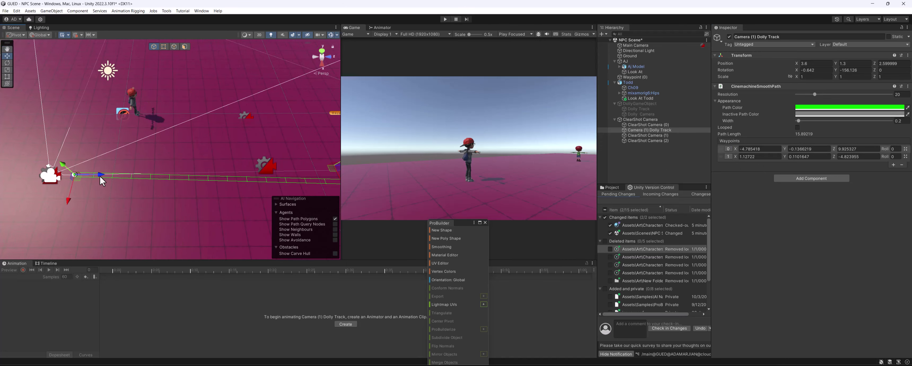
{"action": "left_click_drag", "start_coordinate": [98, 175], "coordinate": [279, 179]}
{"action": "middle_click_drag", "start_coordinate": [278, 178], "coordinate": [197, 173]}
{"action": "left_click_drag", "start_coordinate": [180, 180], "coordinate": [173, 206], "text": "alt"}
{"action": "middle_click_drag", "start_coordinate": [240, 181], "coordinate": [130, 182]}
{"action": "left_click_drag", "start_coordinate": [129, 182], "coordinate": [119, 162], "text": "alt"}
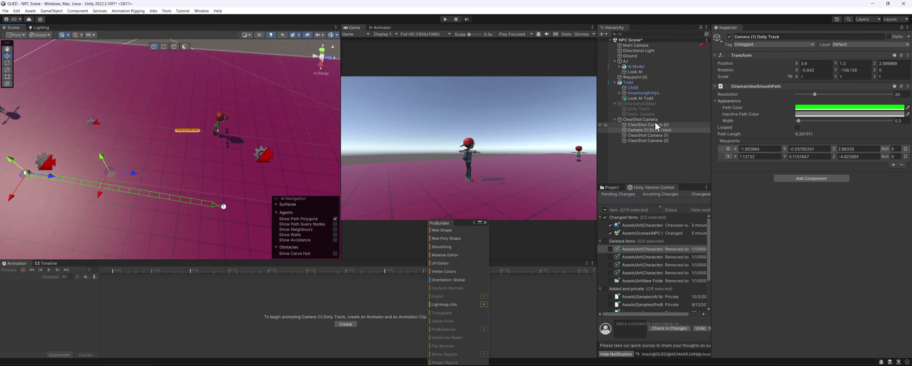
Move waypoint 1 to about X 2.36, Y 0.12, Z -5.92, and add a third waypoint to the dolly track.
{"action": "left_click", "coordinate": [729, 156]}
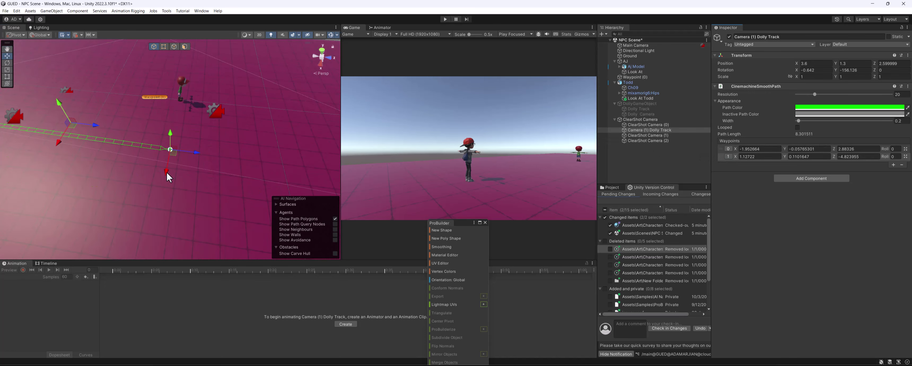
{"action": "left_click_drag", "start_coordinate": [166, 173], "coordinate": [213, 154]}
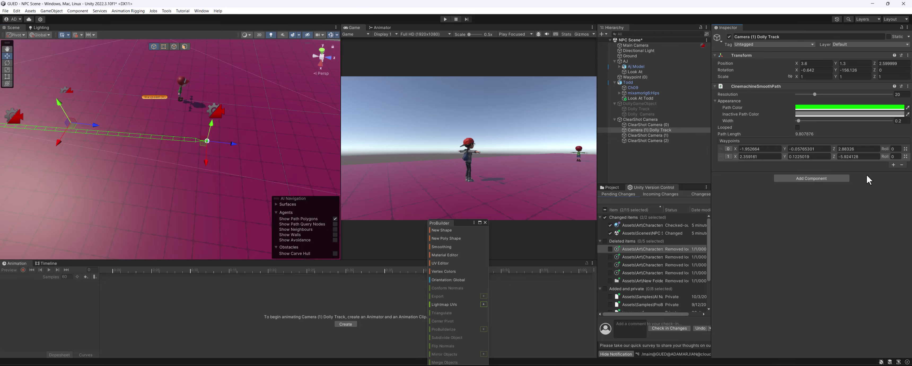
{"action": "left_click", "coordinate": [892, 165]}
Move the middle waypoint to about X 1.87, Y 0.08, Z -1.96 so the dolly track curves toward the characters.
{"action": "left_click", "coordinate": [208, 142]}
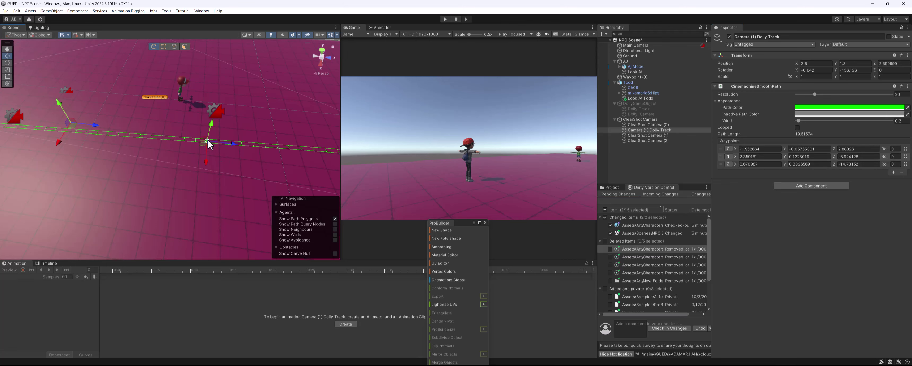
{"action": "left_click_drag", "start_coordinate": [206, 158], "coordinate": [206, 140]}
{"action": "middle_click_drag", "start_coordinate": [235, 143], "coordinate": [259, 166]}
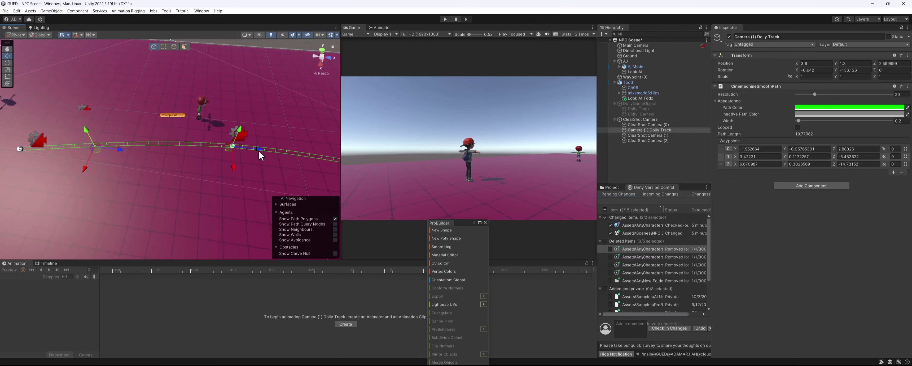
{"action": "left_click_drag", "start_coordinate": [258, 150], "coordinate": [174, 149]}
{"action": "key", "text": "f"}
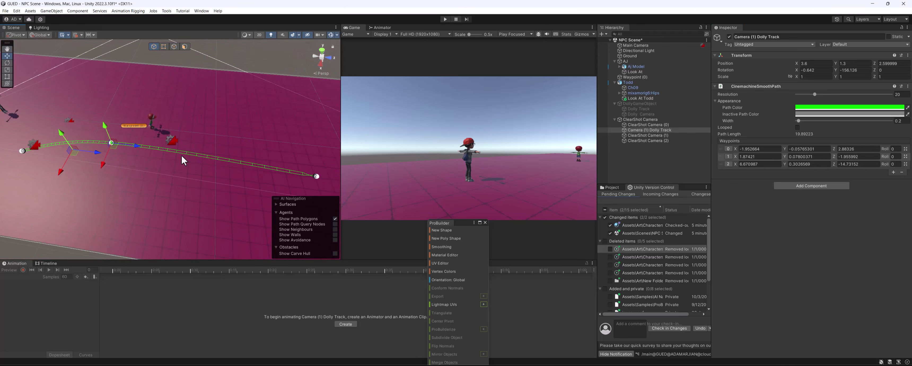
Pull waypoint 2 at the end of the dolly track back to about X 2.98, Y 0.21, Z -6.39.
{"action": "left_click", "coordinate": [728, 165]}
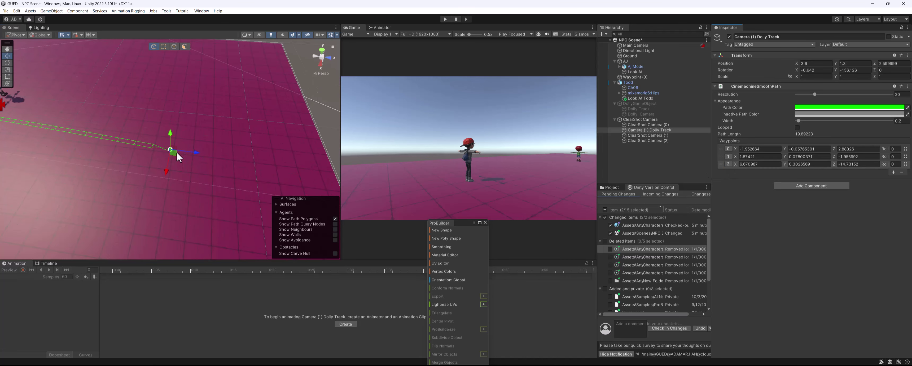
{"action": "left_click_drag", "start_coordinate": [190, 154], "coordinate": [49, 139]}
{"action": "key", "text": "f"}
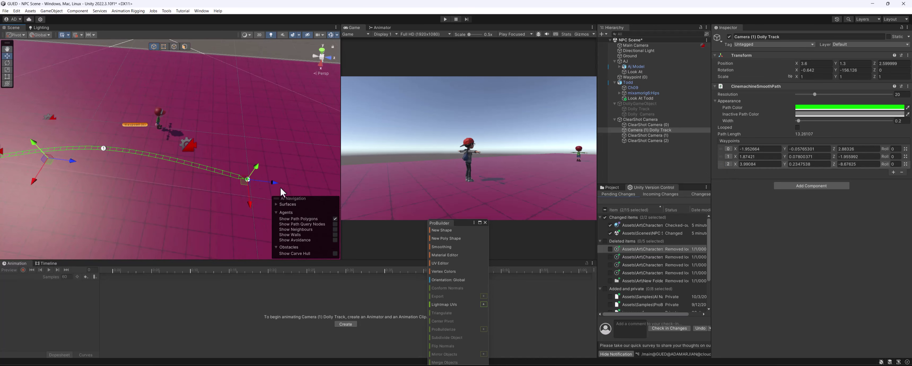
{"action": "left_click_drag", "start_coordinate": [279, 182], "coordinate": [117, 171]}
{"action": "key", "text": "f"}
Move waypoint 1 to about X 1.63, Y 0.07, Z -1.40 and waypoint 0 to about X -1.89, Y -0.08, Z 4.55.
{"action": "left_click", "coordinate": [178, 160]}
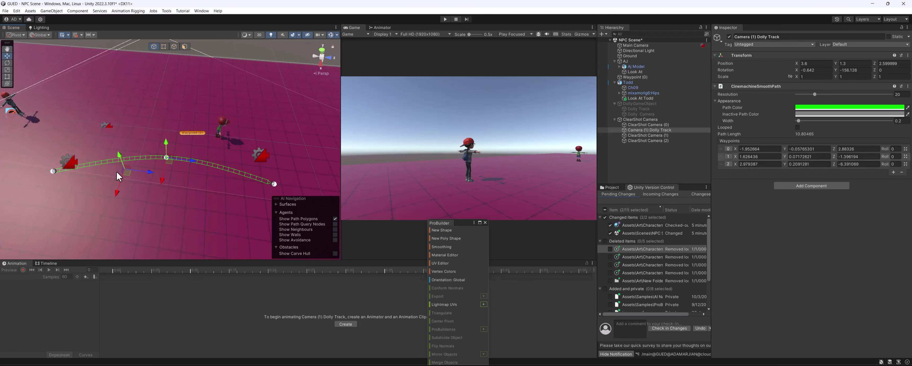
{"action": "key", "text": "f"}
{"action": "left_click", "coordinate": [110, 187]}
{"action": "left_click_drag", "start_coordinate": [106, 196], "coordinate": [108, 179]}
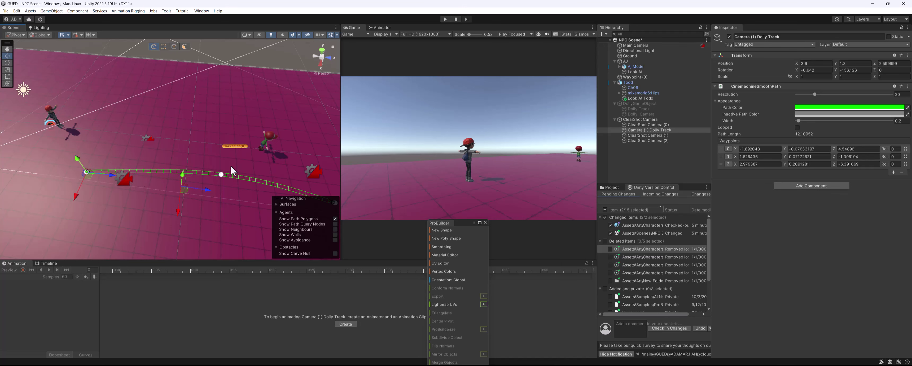
{"action": "key", "text": "f"}
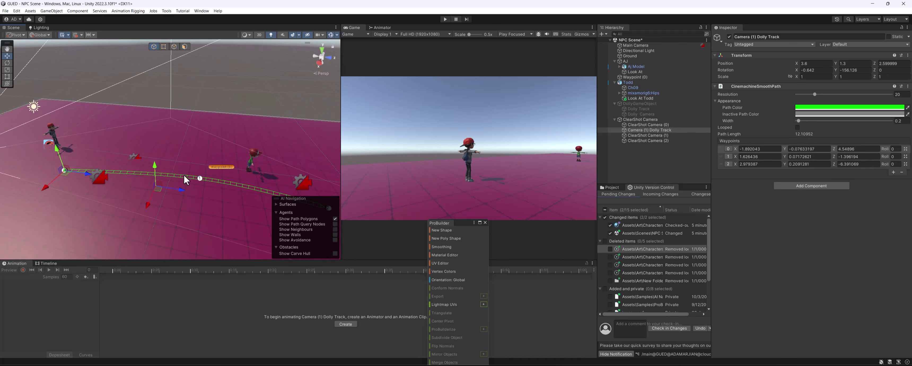
Move waypoint 1 of the dolly track to about X 1.40, Y 0.07, Z -1.50.
{"action": "left_click", "coordinate": [201, 177]}
{"action": "left_click_drag", "start_coordinate": [198, 196], "coordinate": [196, 201]}
{"action": "left_click_drag", "start_coordinate": [197, 201], "coordinate": [421, 142], "text": "alt"}
{"action": "left_click_drag", "start_coordinate": [183, 170], "coordinate": [73, 129], "text": "alt"}
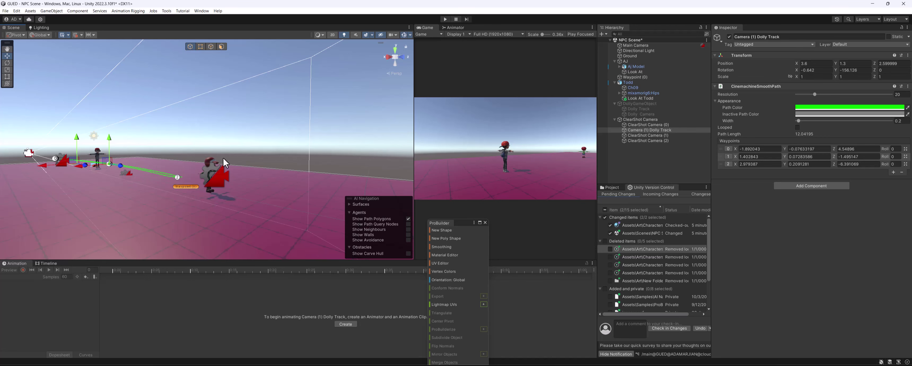
Make ClearShot Camera (1) follow AJ's Look At object and set its Look At Override to None.
{"action": "left_click", "coordinate": [647, 135]}
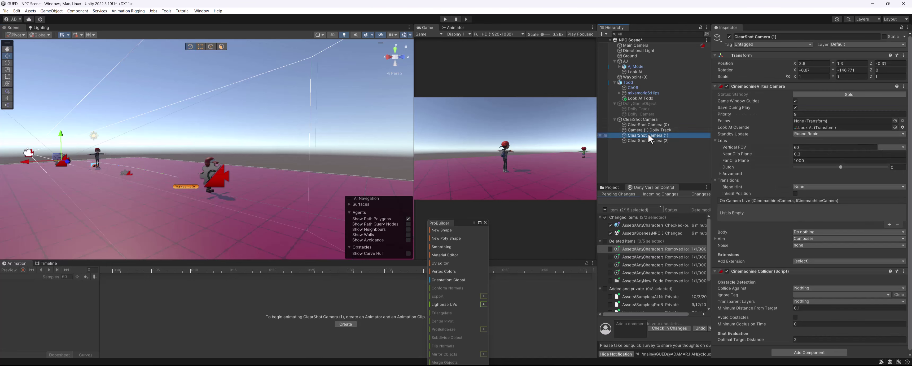
{"action": "mouse_move", "coordinate": [218, 137]}
{"action": "left_mouse_down", "text": "alt"}
{"action": "mouse_move", "coordinate": [254, 125]}
{"action": "mouse_move", "coordinate": [274, 140]}
{"action": "mouse_move", "coordinate": [217, 139]}
{"action": "mouse_move", "coordinate": [224, 132]}
{"action": "left_mouse_up", "text": "alt"}
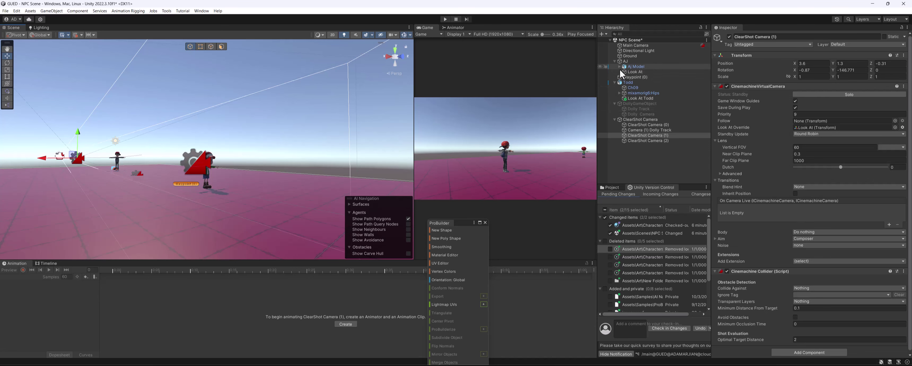
{"action": "left_click_drag", "start_coordinate": [622, 73], "coordinate": [819, 122]}
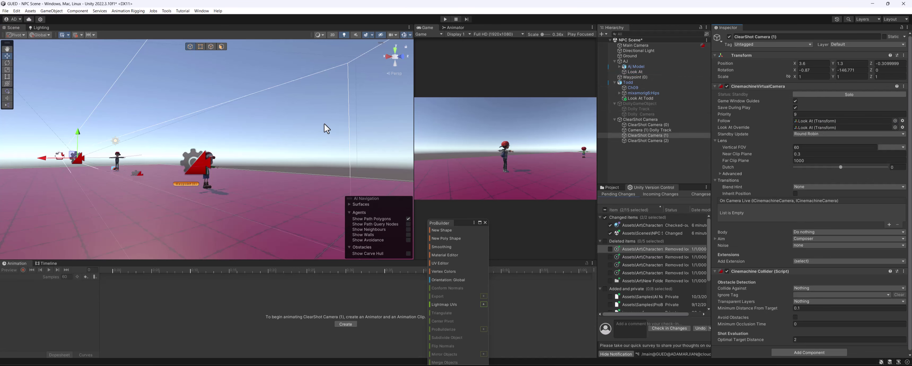
{"action": "left_click_drag", "start_coordinate": [92, 132], "coordinate": [143, 158], "text": "alt"}
{"action": "middle_click_drag", "start_coordinate": [144, 158], "coordinate": [245, 169]}
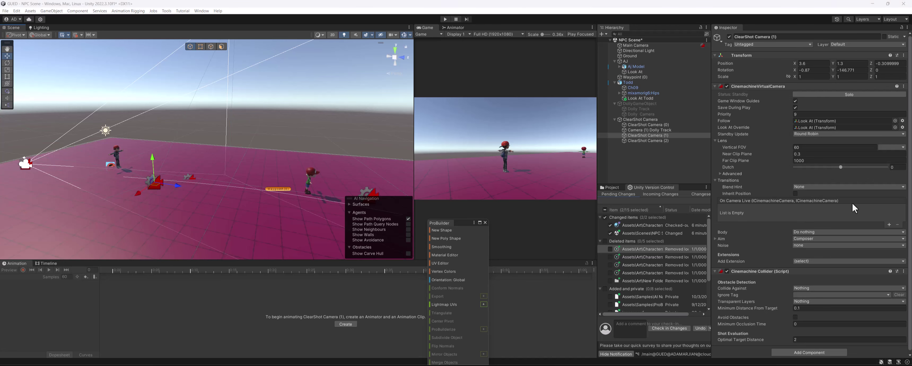
{"action": "left_click", "coordinate": [895, 128]}
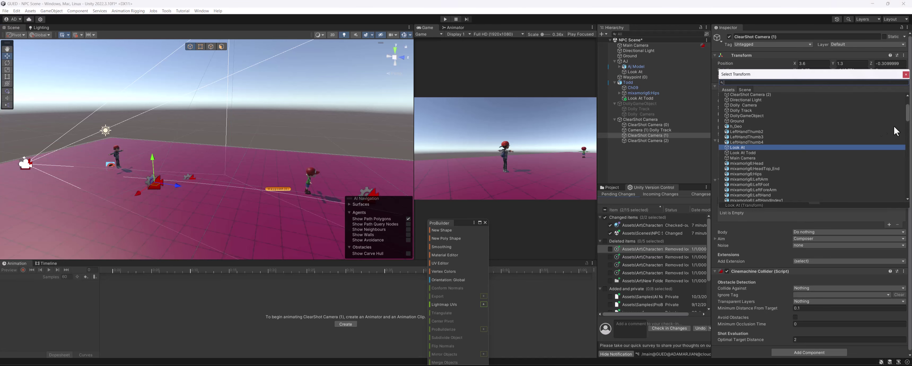
{"action": "scroll", "coordinate": [783, 100], "scroll_direction": "up", "scroll_amount": 2}
{"action": "double_click", "coordinate": [754, 95]}
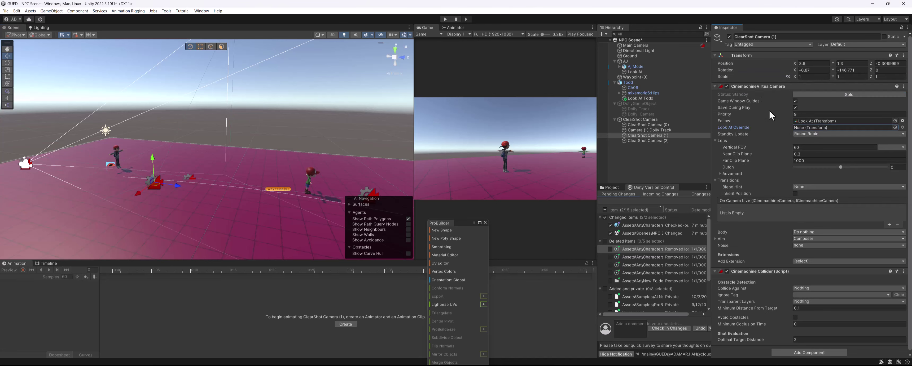
Frame ClearShot Camera (1) in the scene and examine its placement relative to AJ and Todd.
{"action": "double_click", "coordinate": [644, 125]}
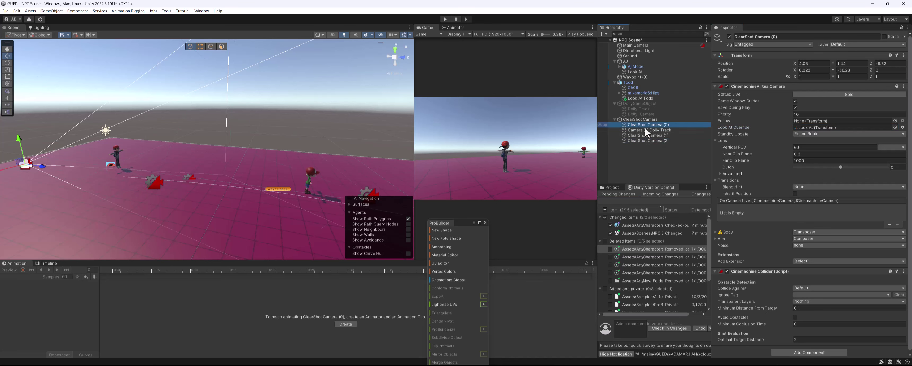
{"action": "left_click", "coordinate": [647, 131]}
{"action": "double_click", "coordinate": [647, 136]}
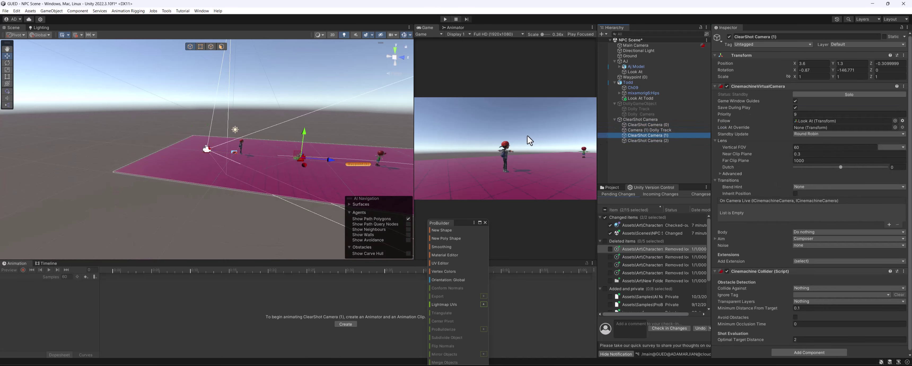
{"action": "scroll", "coordinate": [245, 155], "scroll_direction": "up", "scroll_amount": 5}
{"action": "middle_click_drag", "start_coordinate": [313, 198], "coordinate": [154, 153]}
{"action": "left_click_drag", "start_coordinate": [154, 153], "coordinate": [161, 163], "text": "alt"}
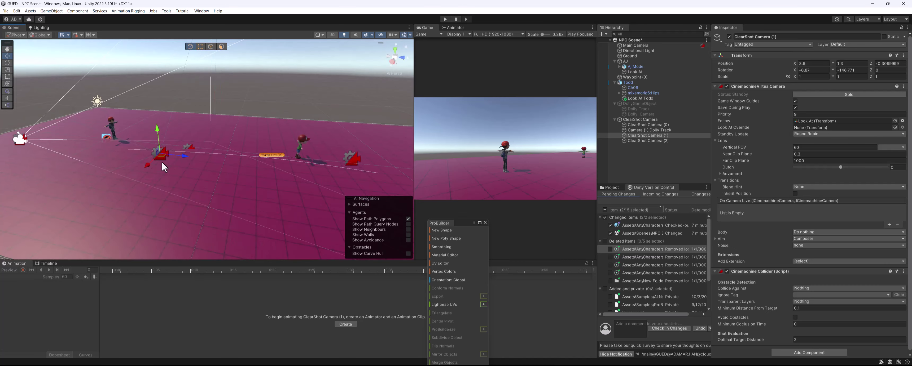
{"action": "right_click_drag", "start_coordinate": [208, 156], "coordinate": [195, 176]}
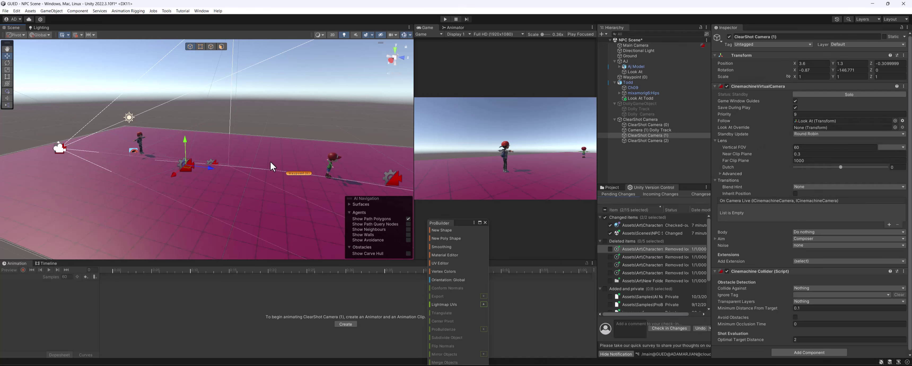
Set the Body of ClearShot Camera (1) to Tracked Dolly and assign Camera (1) Dolly Track as its path.
{"action": "scroll", "coordinate": [785, 165], "scroll_direction": "down", "scroll_amount": 2}
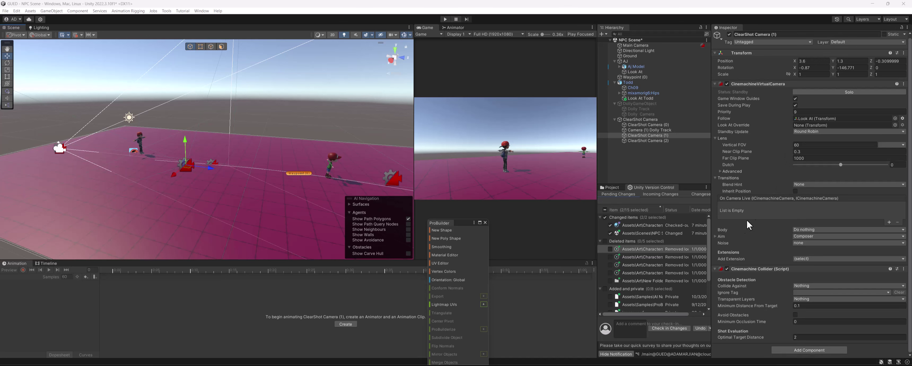
{"action": "left_click", "coordinate": [715, 235]}
{"action": "left_click", "coordinate": [714, 235]}
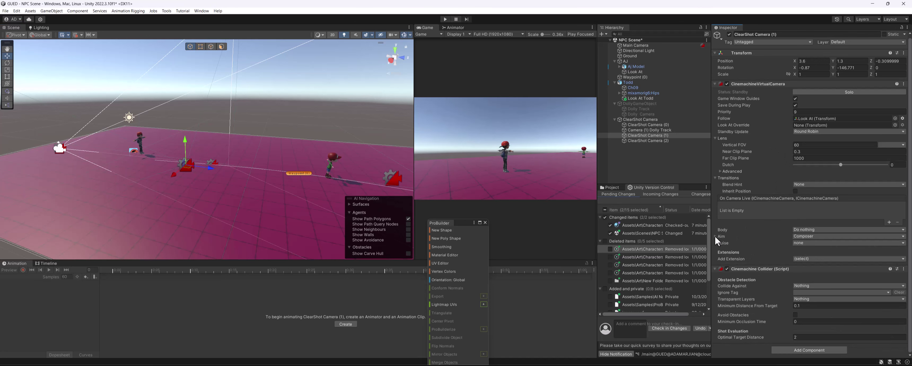
{"action": "scroll", "coordinate": [761, 235], "scroll_direction": "up", "scroll_amount": 1}
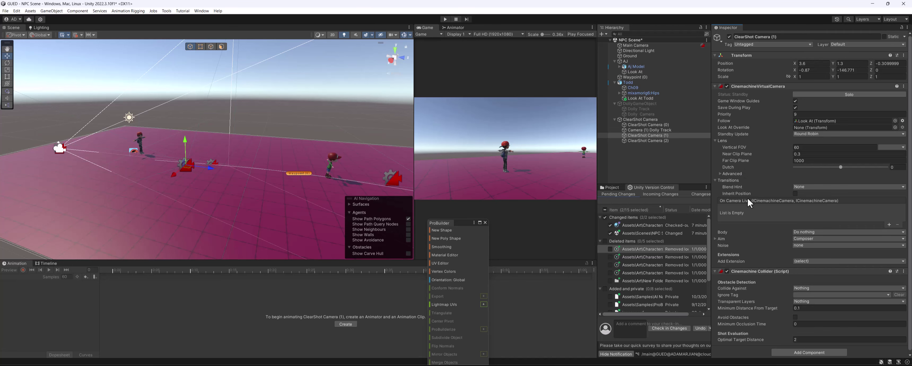
{"action": "left_click", "coordinate": [805, 232]}
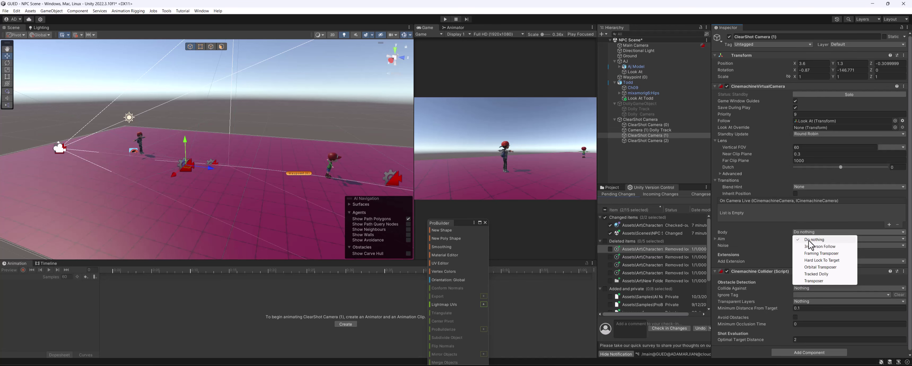
{"action": "left_click", "coordinate": [816, 274]}
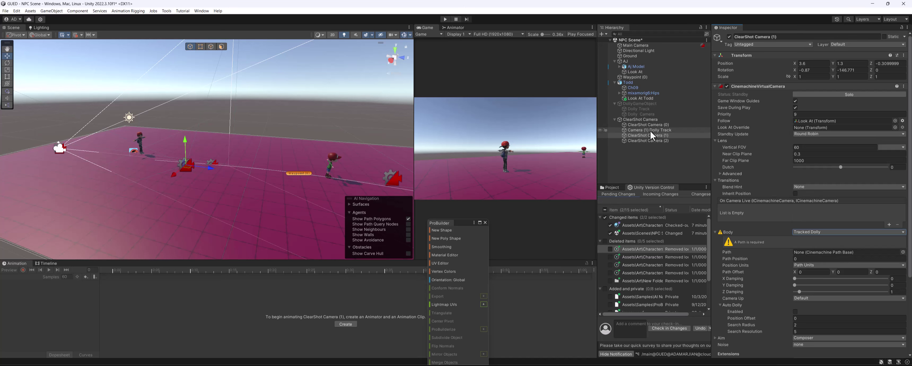
{"action": "left_click_drag", "start_coordinate": [649, 130], "coordinate": [829, 253]}
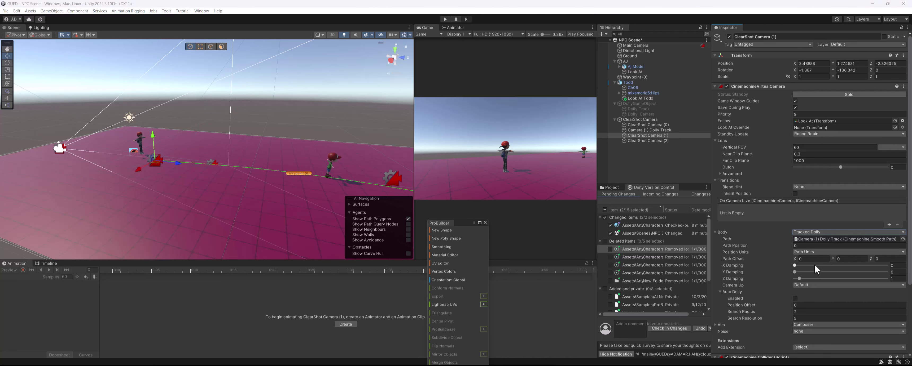
Enable Auto Dolly on ClearShot Camera (1) and set its search resolution to 30.
{"action": "scroll", "coordinate": [814, 264], "scroll_direction": "down", "scroll_amount": 3}
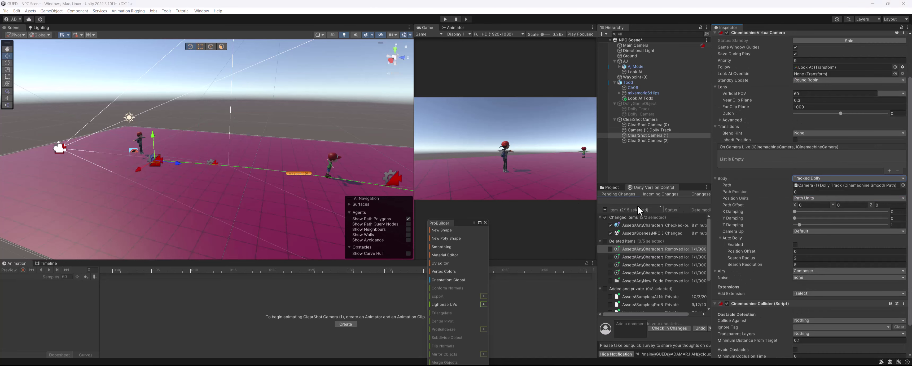
{"action": "left_click", "coordinate": [795, 245]}
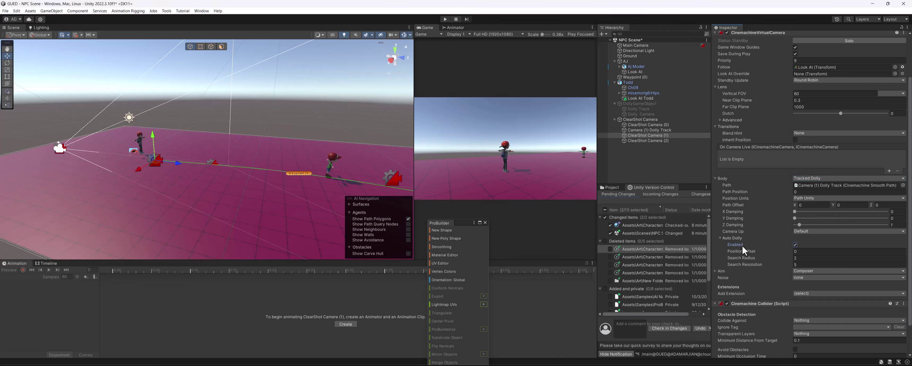
{"action": "mouse_move", "coordinate": [751, 225]}
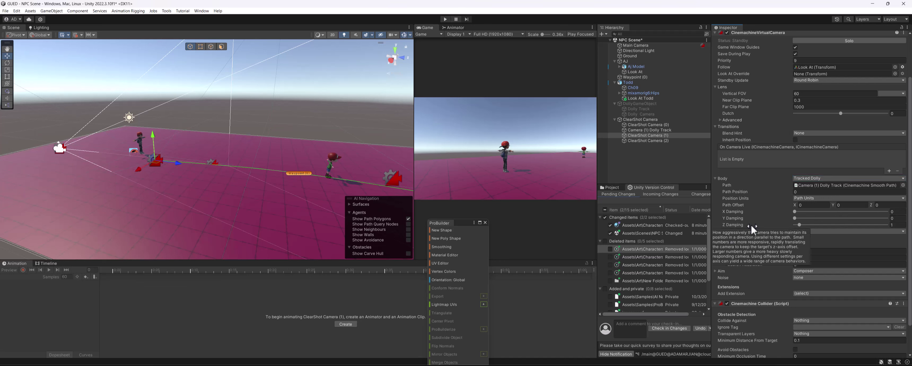
{"action": "left_click", "coordinate": [815, 264]}
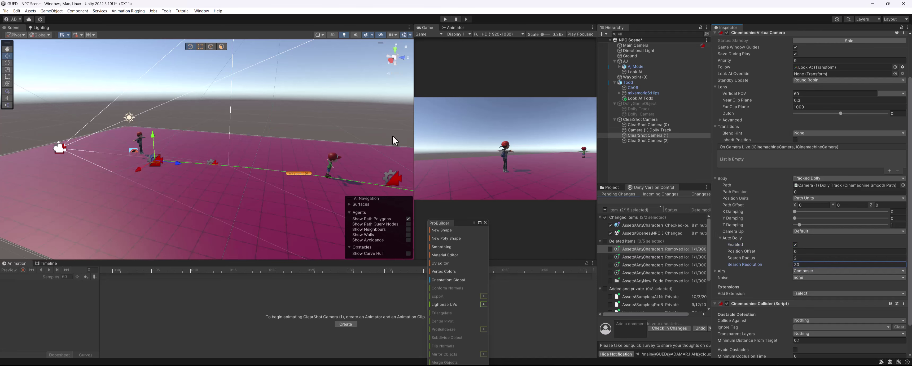
Check the dolly track's waypoints and set the path's position units on ClearShot Camera (1) to Normalized.
{"action": "left_click_drag", "start_coordinate": [225, 130], "coordinate": [246, 196], "text": "alt"}
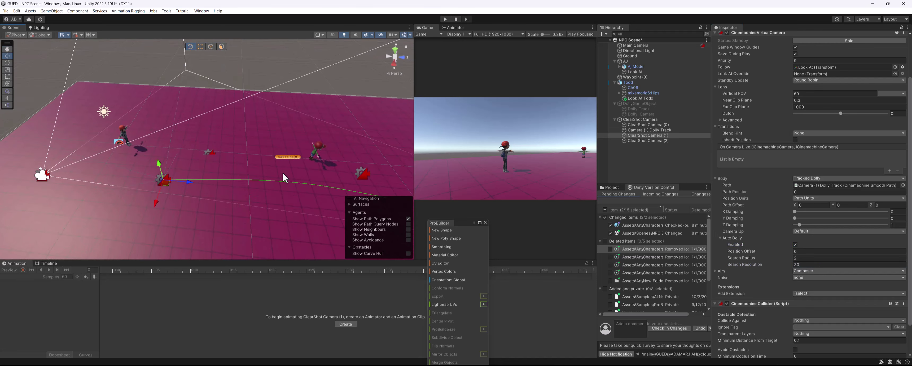
{"action": "middle_click_drag", "start_coordinate": [357, 190], "coordinate": [75, 177]}
{"action": "middle_click_drag", "start_coordinate": [217, 186], "coordinate": [240, 192]}
{"action": "left_click", "coordinate": [663, 129]}
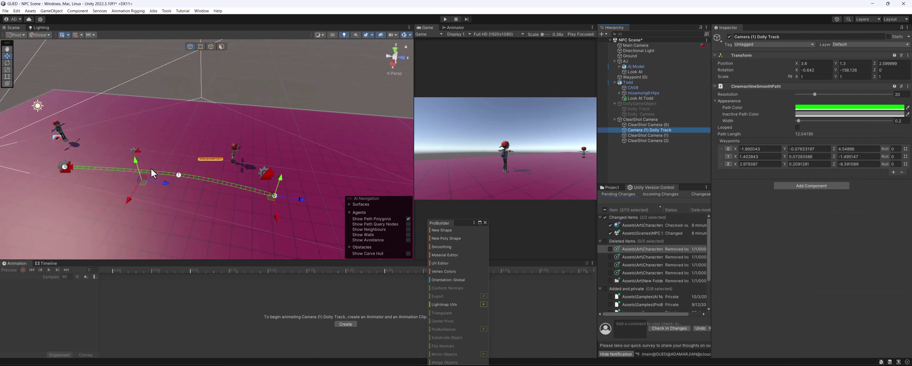
{"action": "left_click", "coordinate": [662, 136]}
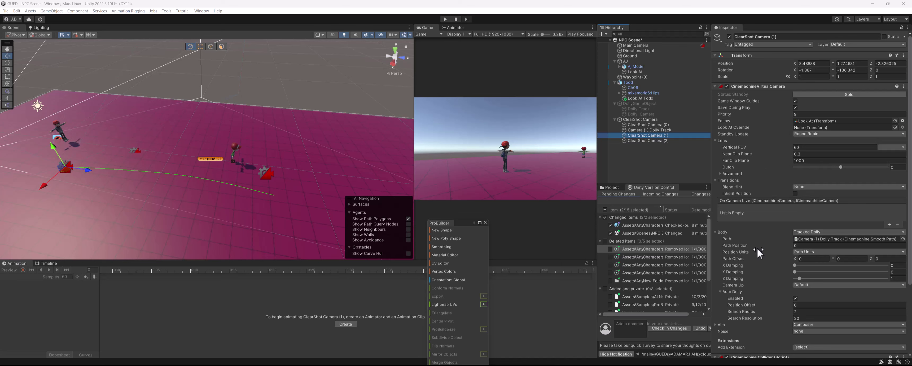
{"action": "left_click", "coordinate": [841, 250]}
{"action": "left_click", "coordinate": [816, 274]}
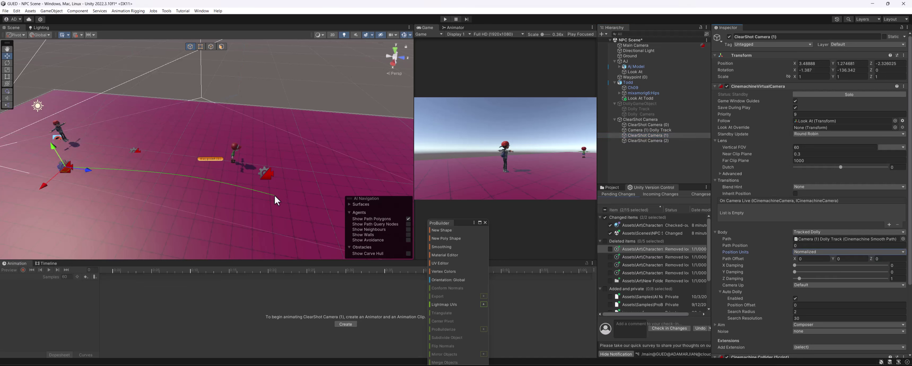
Move AJ along the Z axis toward Todd to about Z 8.01 to test the dolly camera, and save the scene.
{"action": "right_click", "coordinate": [286, 171]}
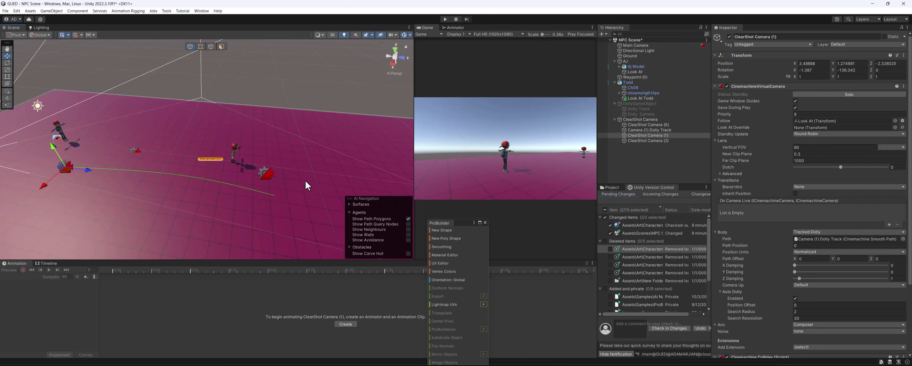
{"action": "right_click_drag", "start_coordinate": [185, 168], "coordinate": [230, 153]}
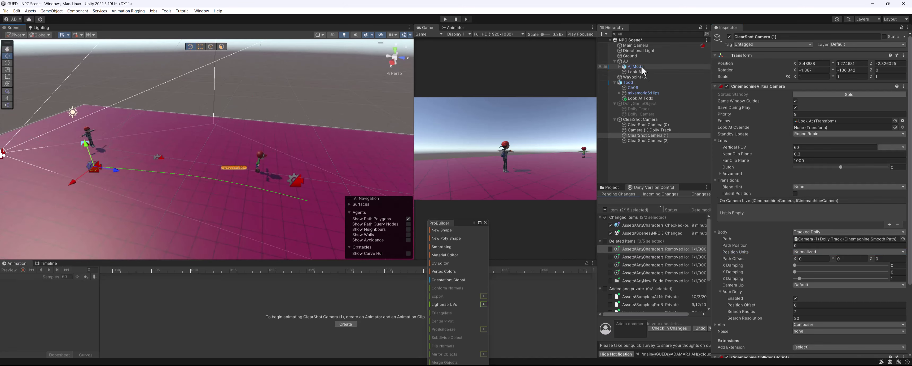
{"action": "left_click", "coordinate": [625, 61]}
{"action": "key", "text": "f"}
{"action": "scroll", "coordinate": [176, 176], "scroll_direction": "down", "scroll_amount": 5}
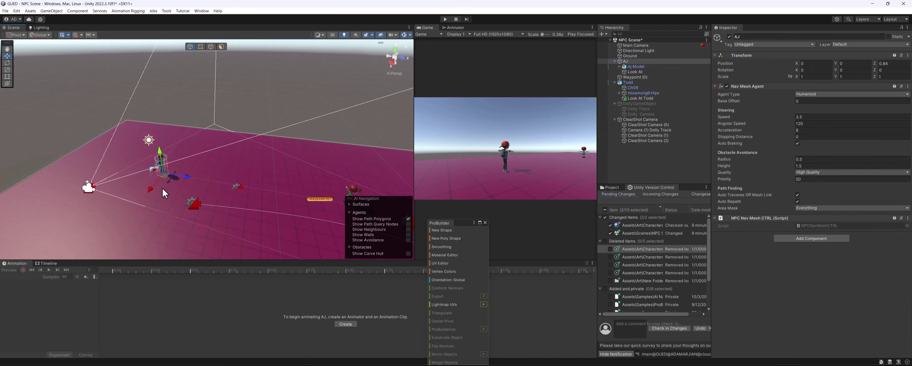
{"action": "right_click_drag", "start_coordinate": [162, 187], "coordinate": [151, 175]}
{"action": "left_click_drag", "start_coordinate": [162, 157], "coordinate": [350, 198]}
{"action": "left_click_drag", "start_coordinate": [350, 170], "coordinate": [272, 169]}
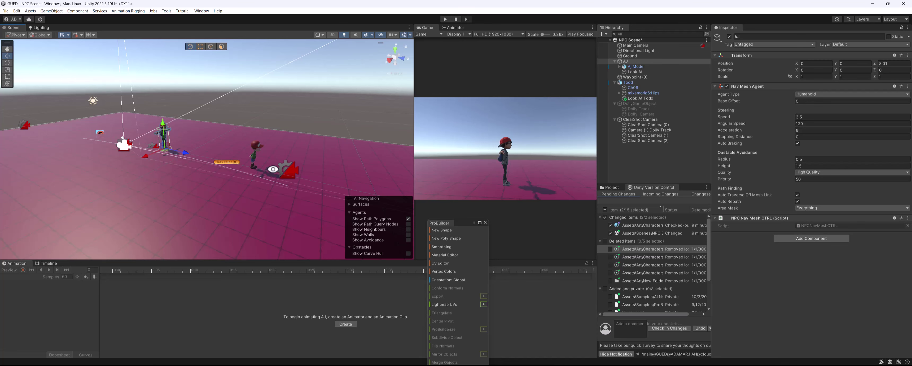
{"action": "key", "text": "ctrl+s"}
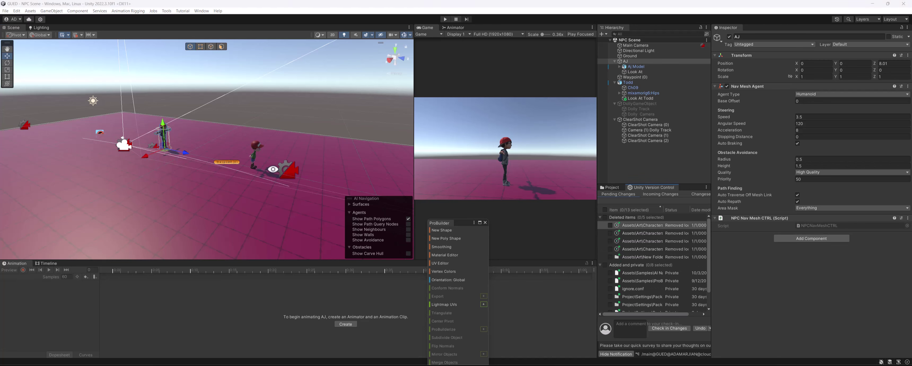
{"action": "left_click_drag", "start_coordinate": [234, 112], "coordinate": [223, 112], "text": "alt"}
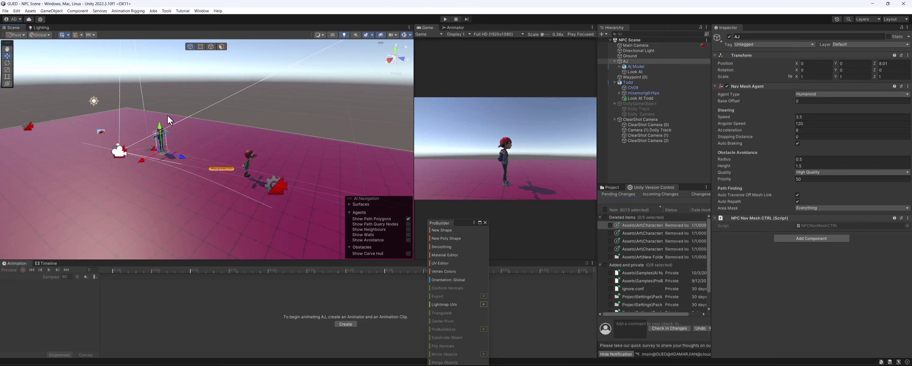